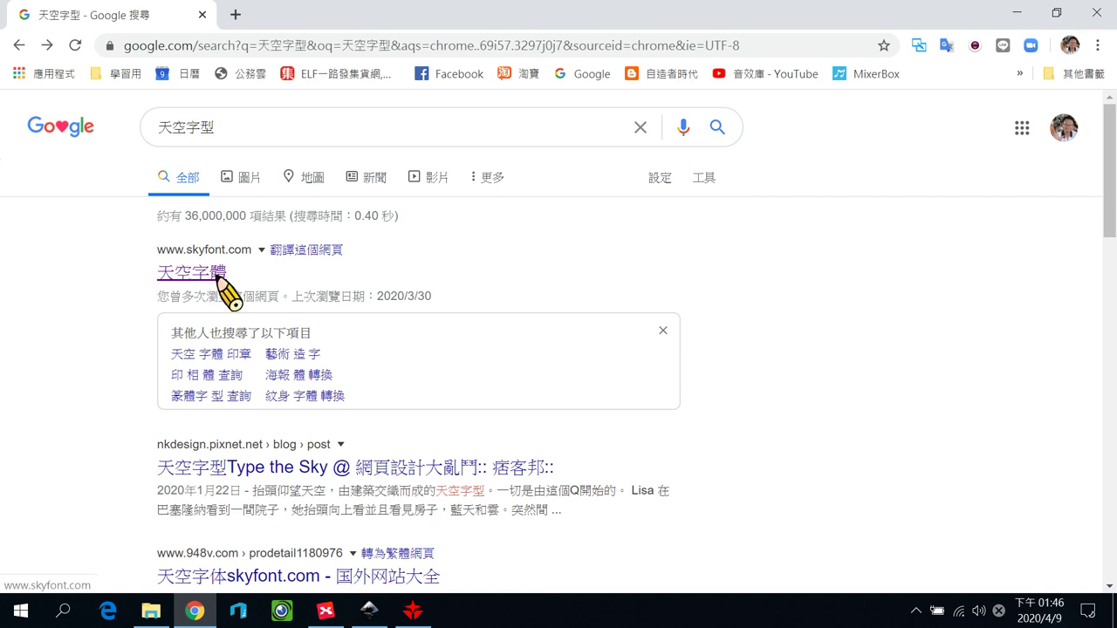
Go from the 天空字體 search result to SkyFont's 印章 seal page at seal.skyfont.com in a new tab
{"action": "left_click", "coordinate": [218, 277]}
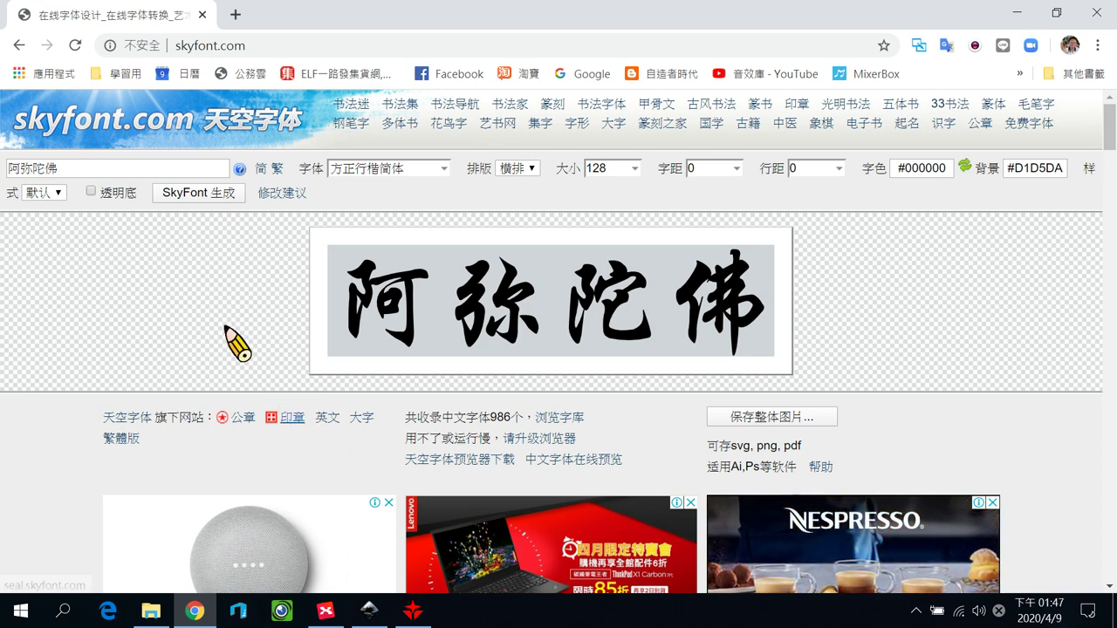
{"action": "left_click", "coordinate": [86, 171]}
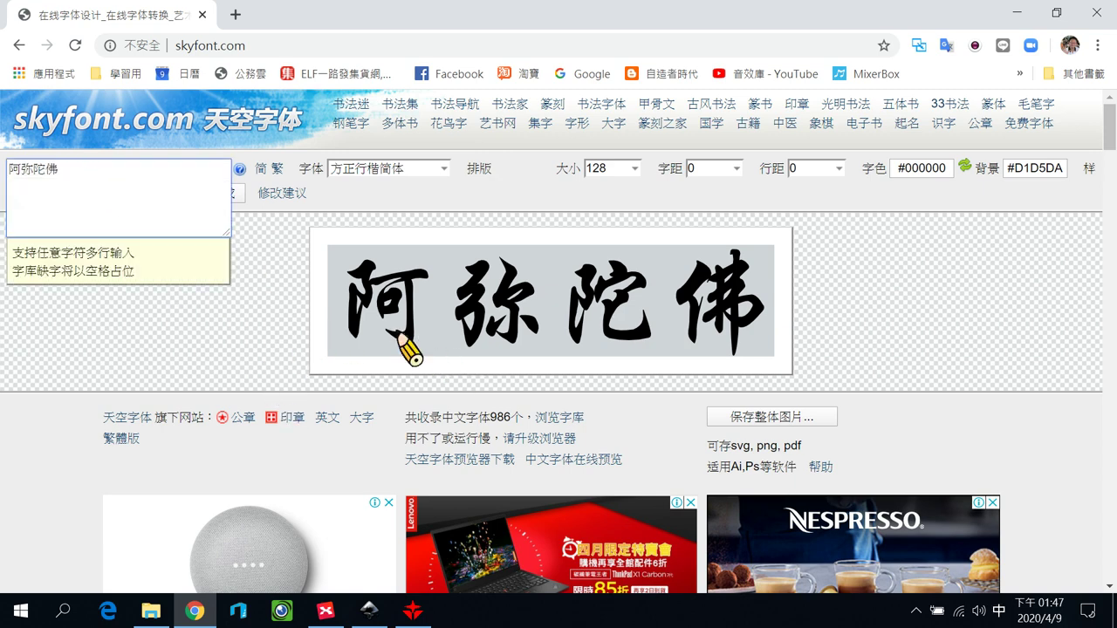
{"action": "left_click", "coordinate": [269, 336]}
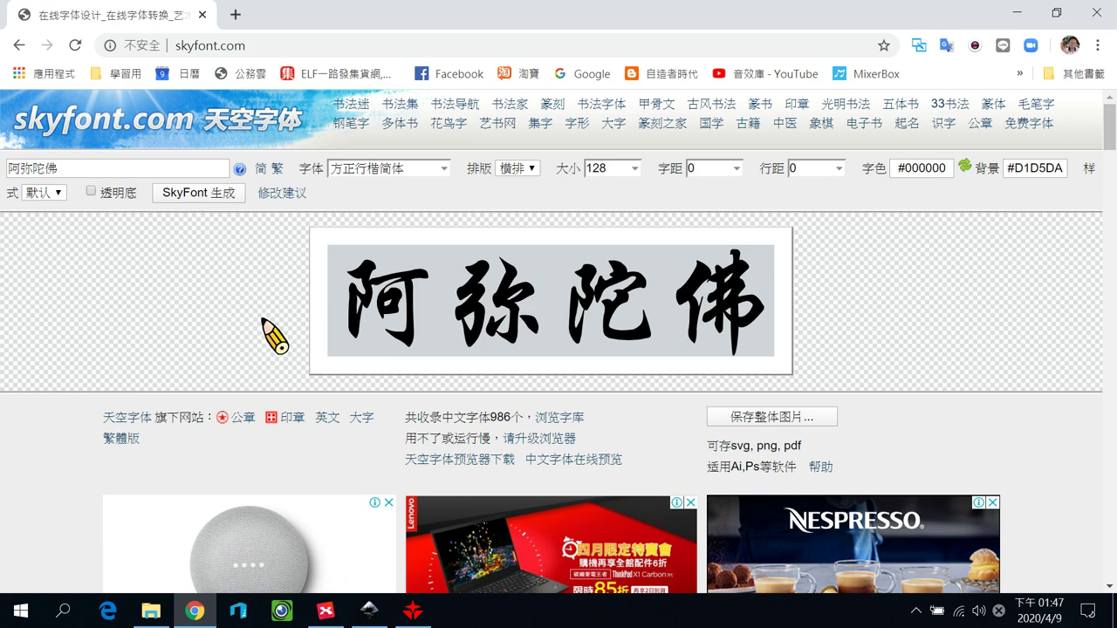
{"action": "left_click", "coordinate": [293, 421]}
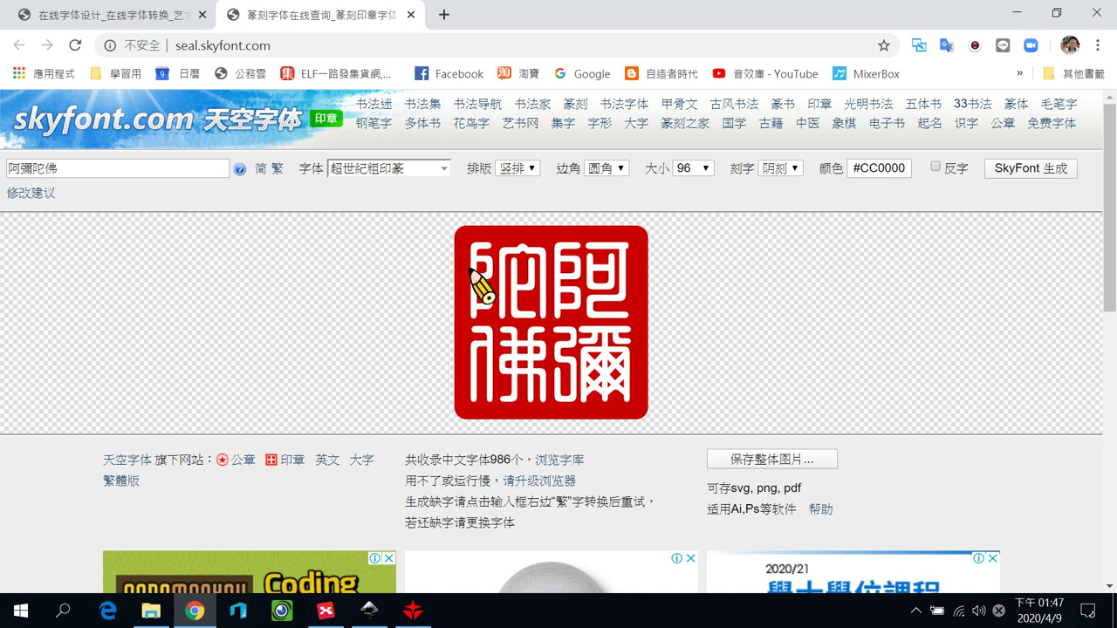
Replace the seal text 阿彌陀佛 with the person's four-character name
{"action": "left_click_drag", "start_coordinate": [79, 171], "coordinate": [5, 166]}
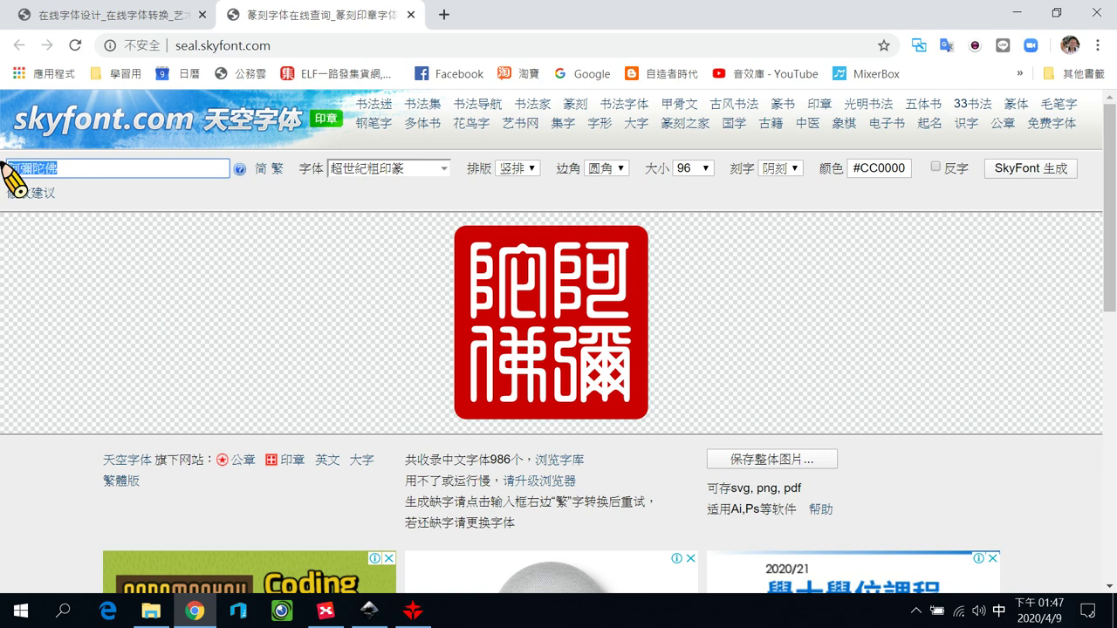
{"action": "key", "text": "BackSpace"}
{"action": "type", "text": "阿文盛"}
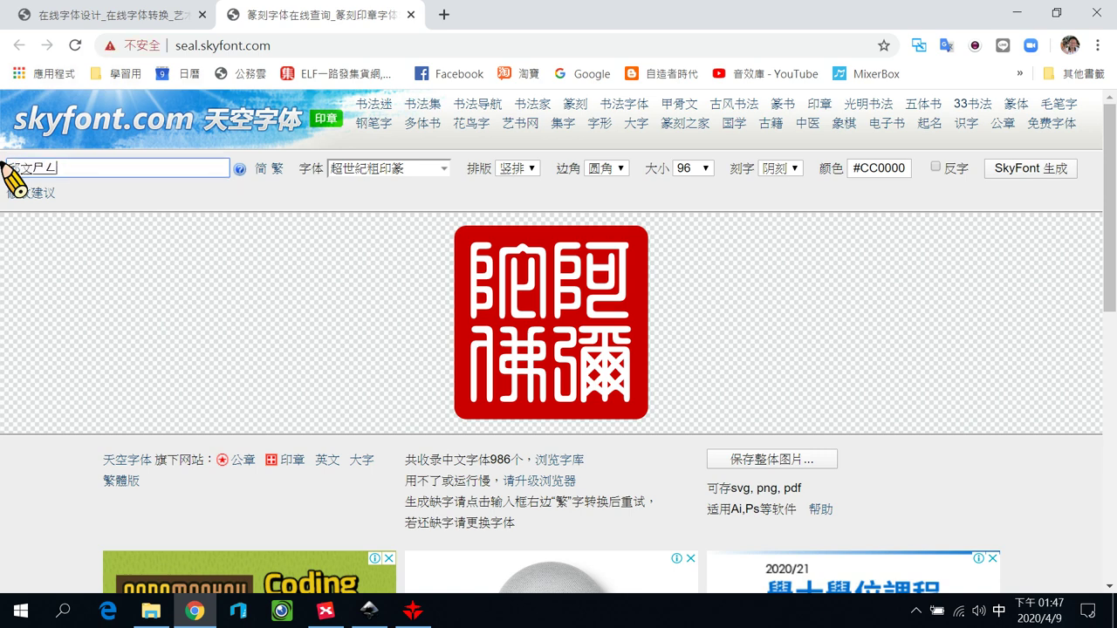
{"action": "type", "text": "印"}
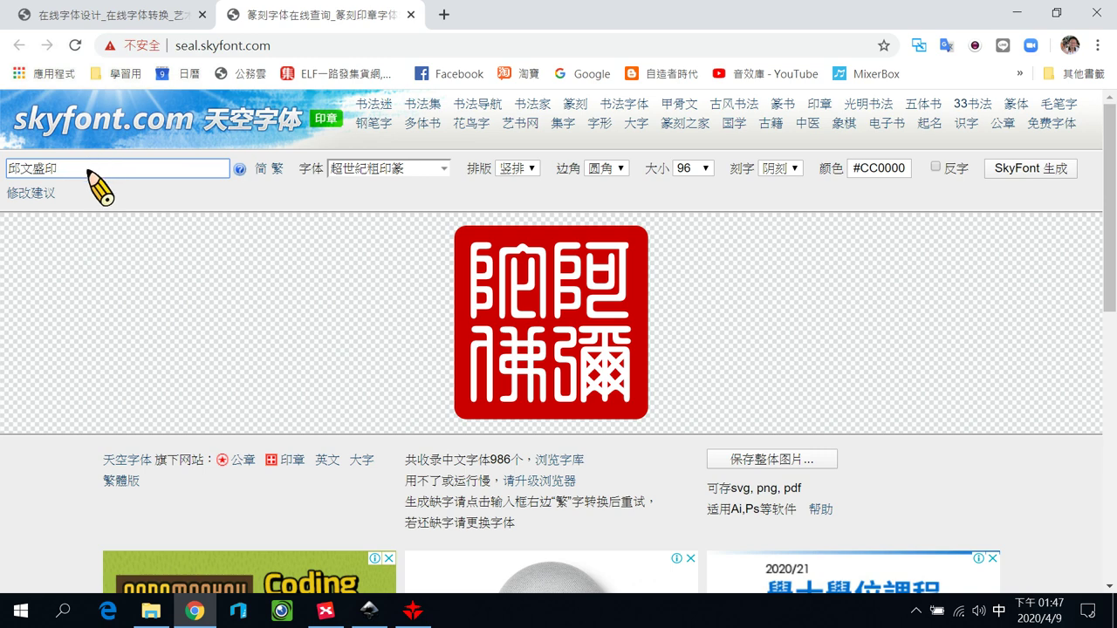
Set the seal font to 金梅毛楷體 from the 金梅字体 category
{"action": "left_click", "coordinate": [446, 169]}
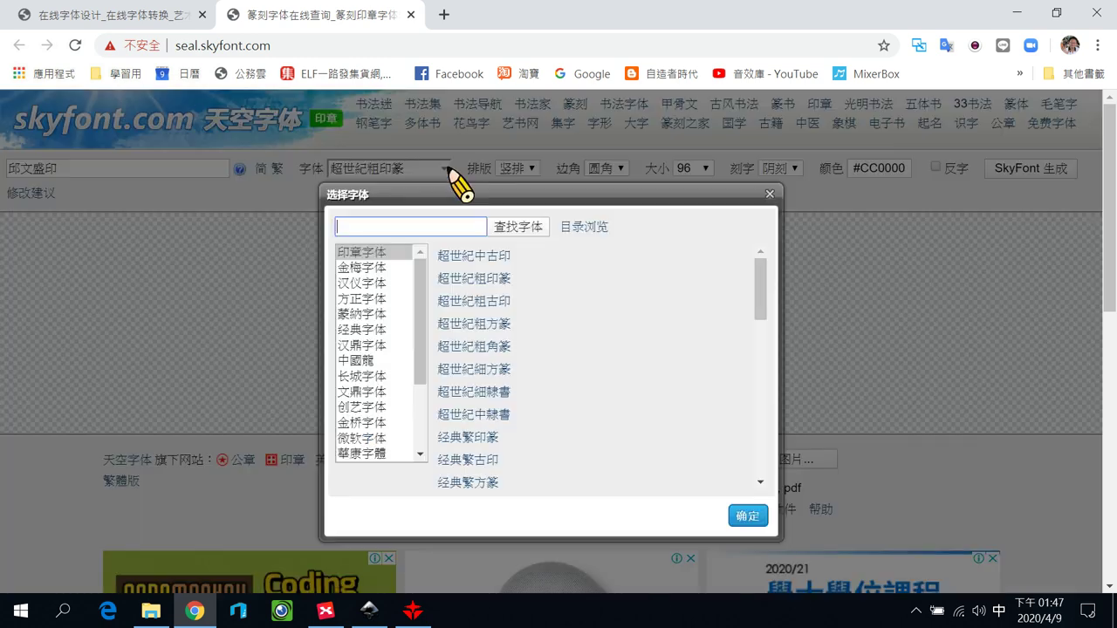
{"action": "left_click", "coordinate": [381, 268]}
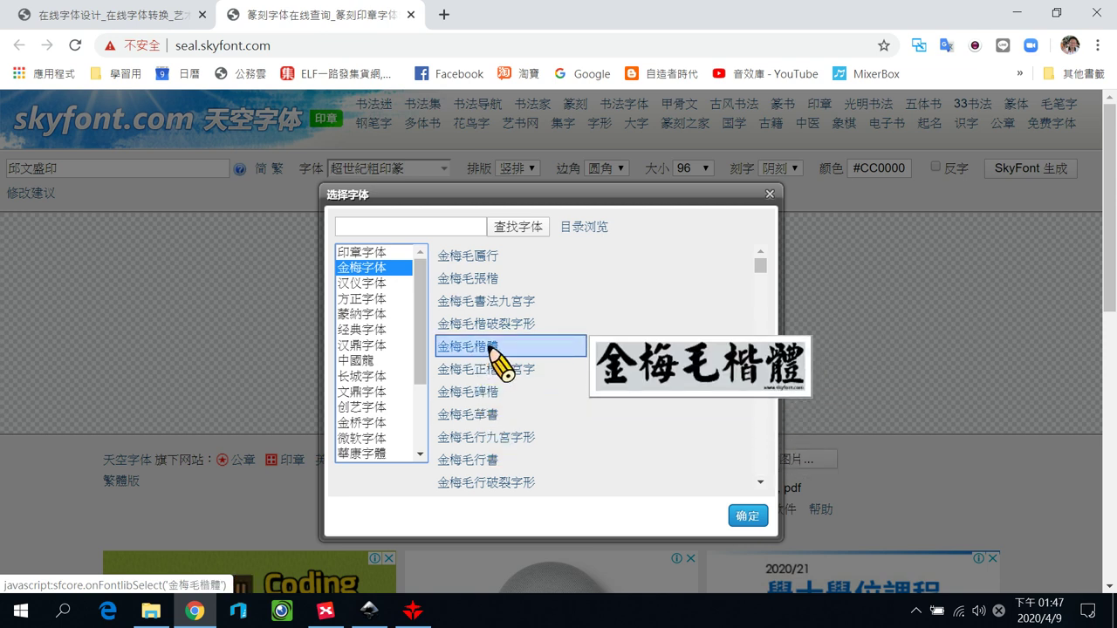
{"action": "left_click", "coordinate": [492, 348]}
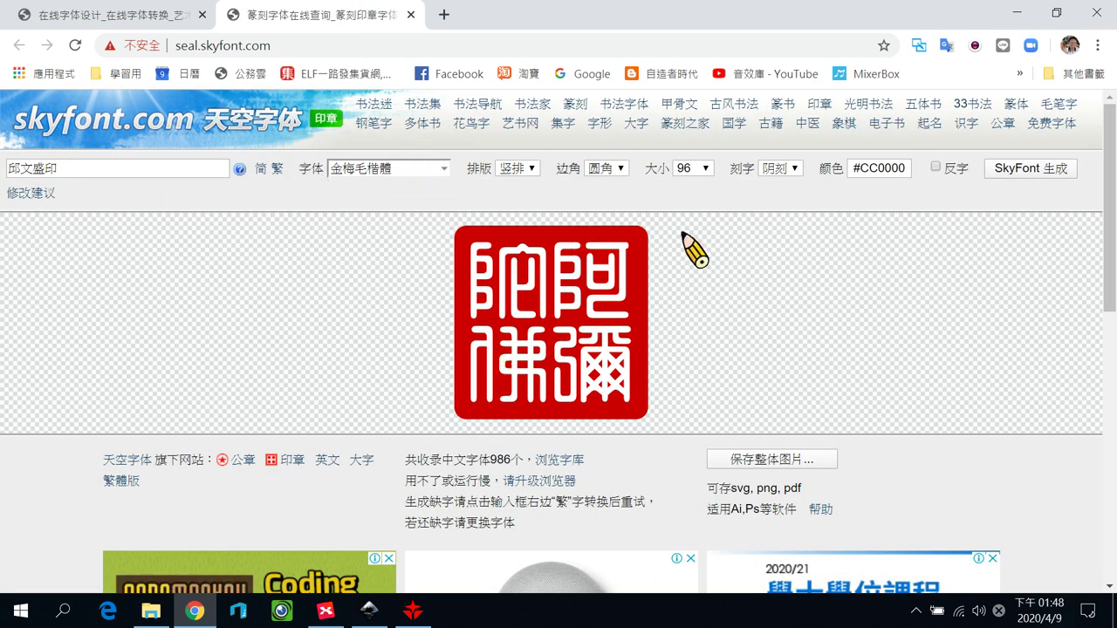
Regenerate the name seal in 金梅毛楷體 and download it as a 透明PNG image
{"action": "left_click", "coordinate": [1023, 173]}
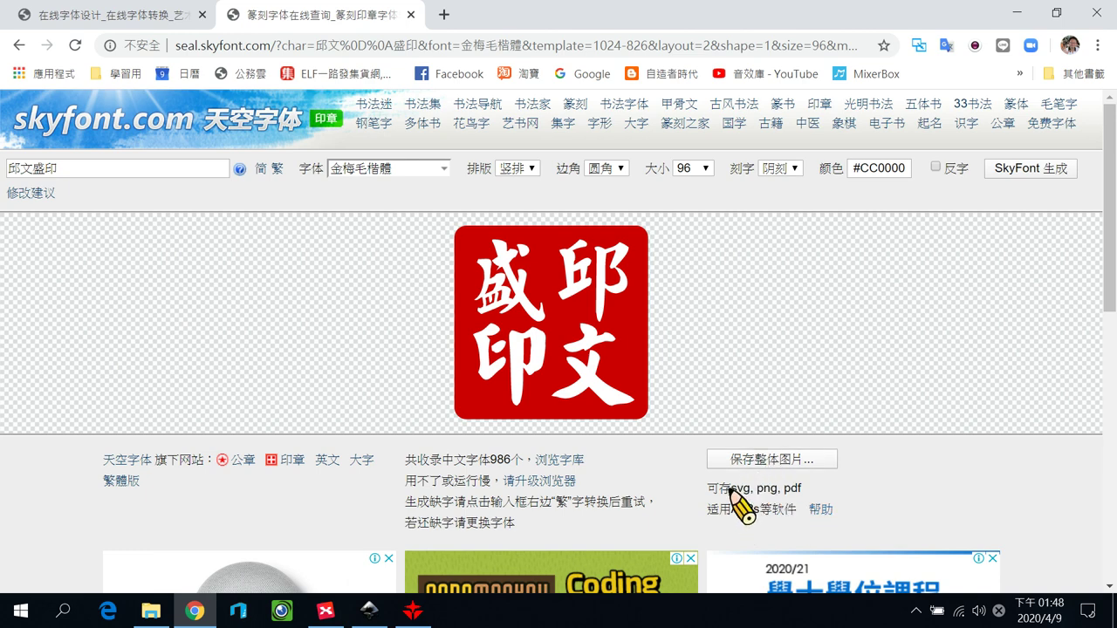
{"action": "left_click_drag", "start_coordinate": [756, 494], "coordinate": [775, 494]}
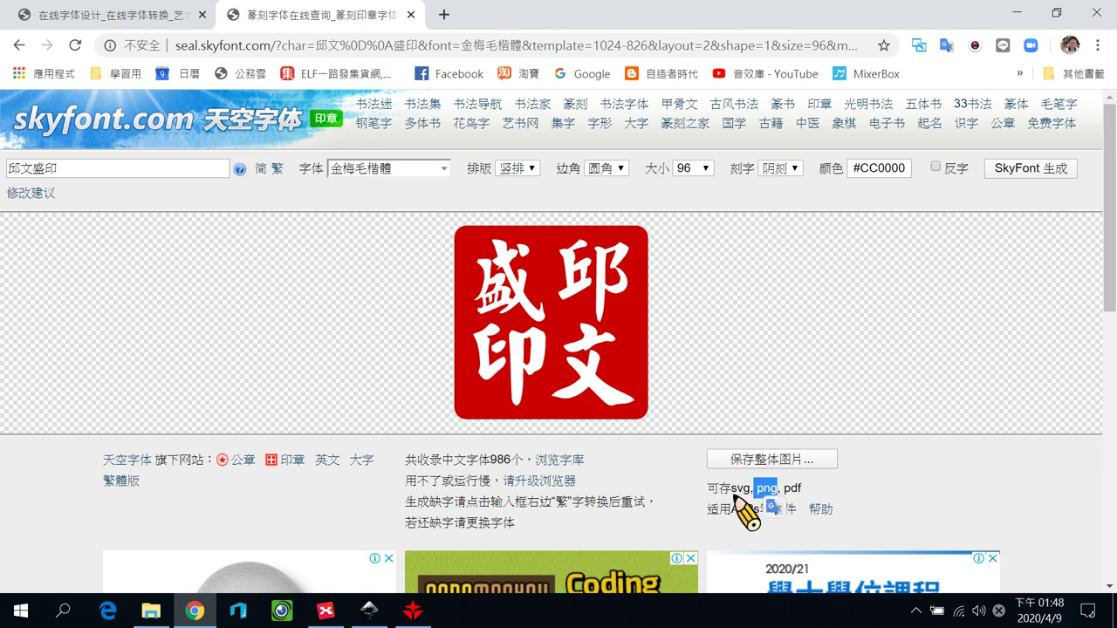
{"action": "left_click", "coordinate": [783, 460]}
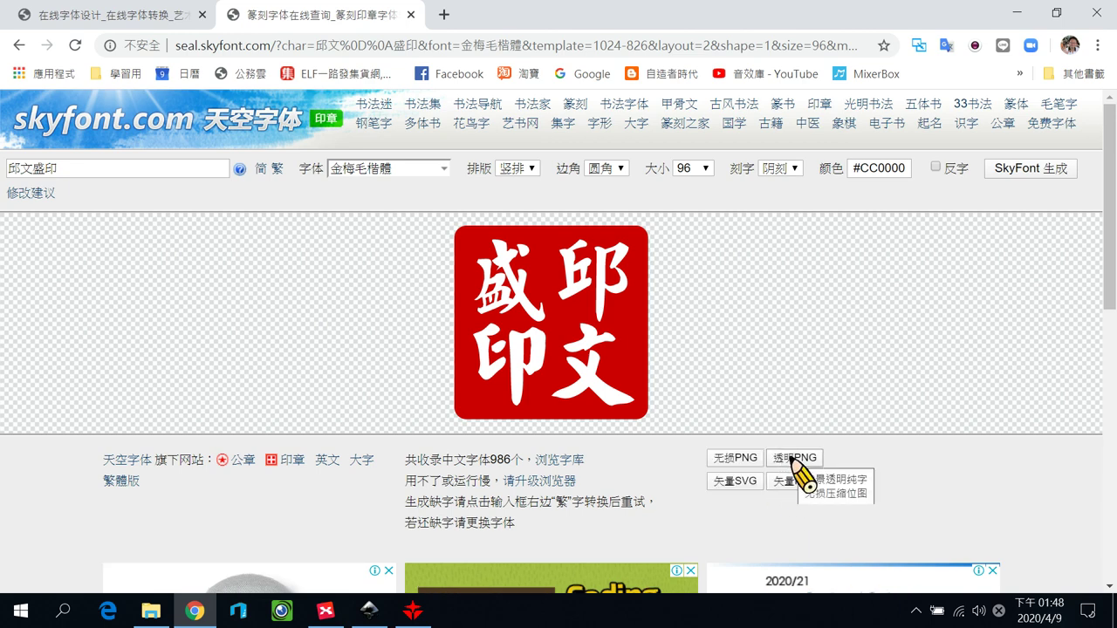
{"action": "left_click", "coordinate": [791, 458]}
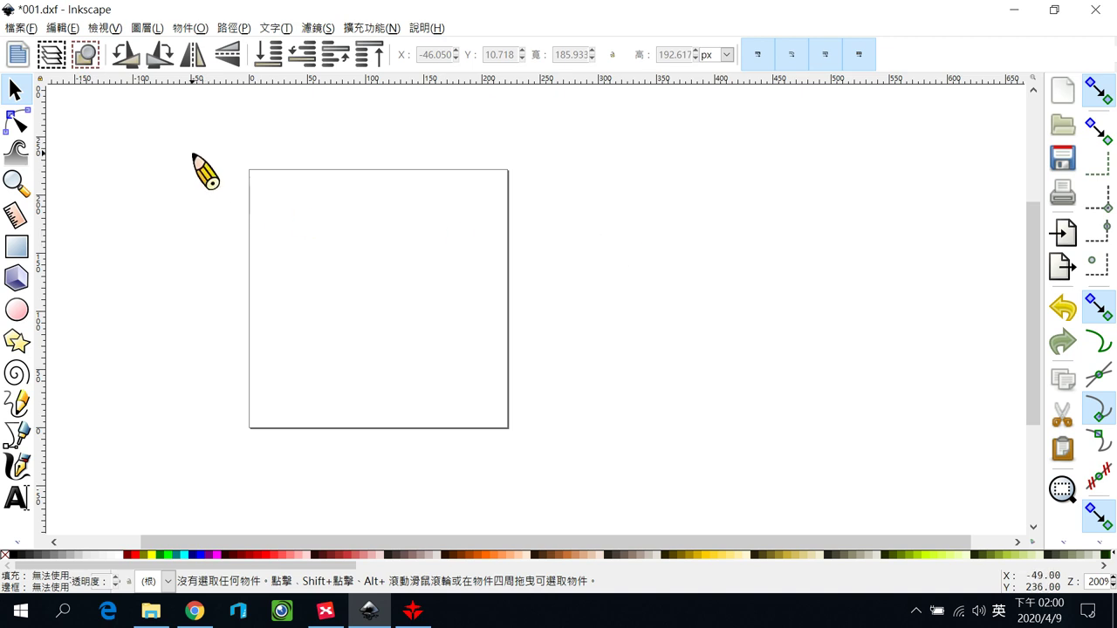
Import the transparent _alpha seal PNG as an embedded image and move it onto the square outline
{"action": "left_click", "coordinate": [19, 29]}
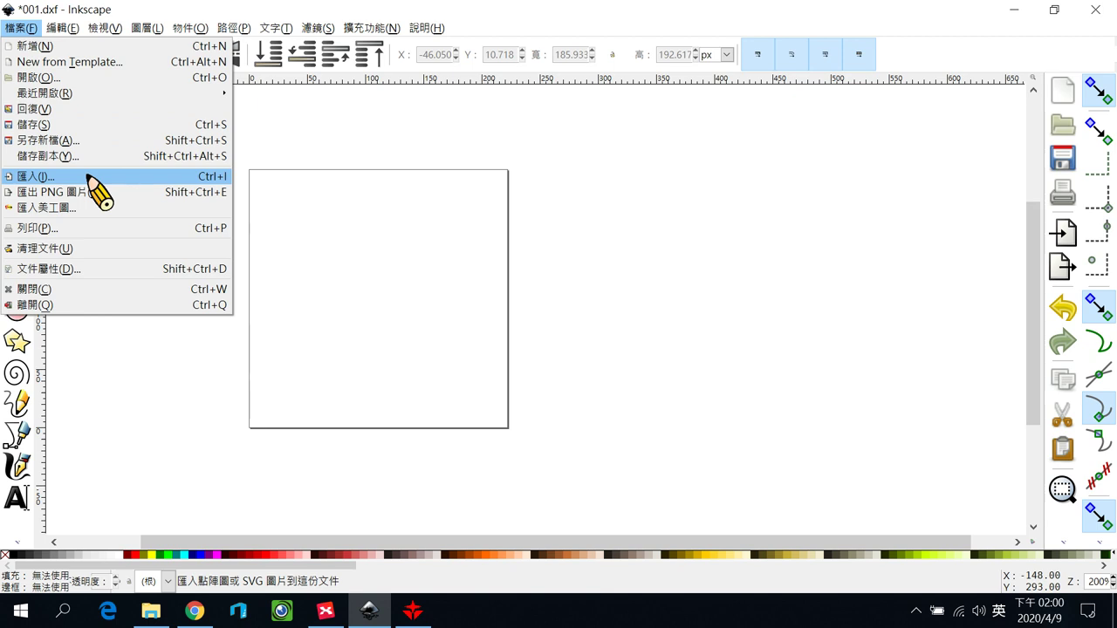
{"action": "left_click", "coordinate": [88, 180]}
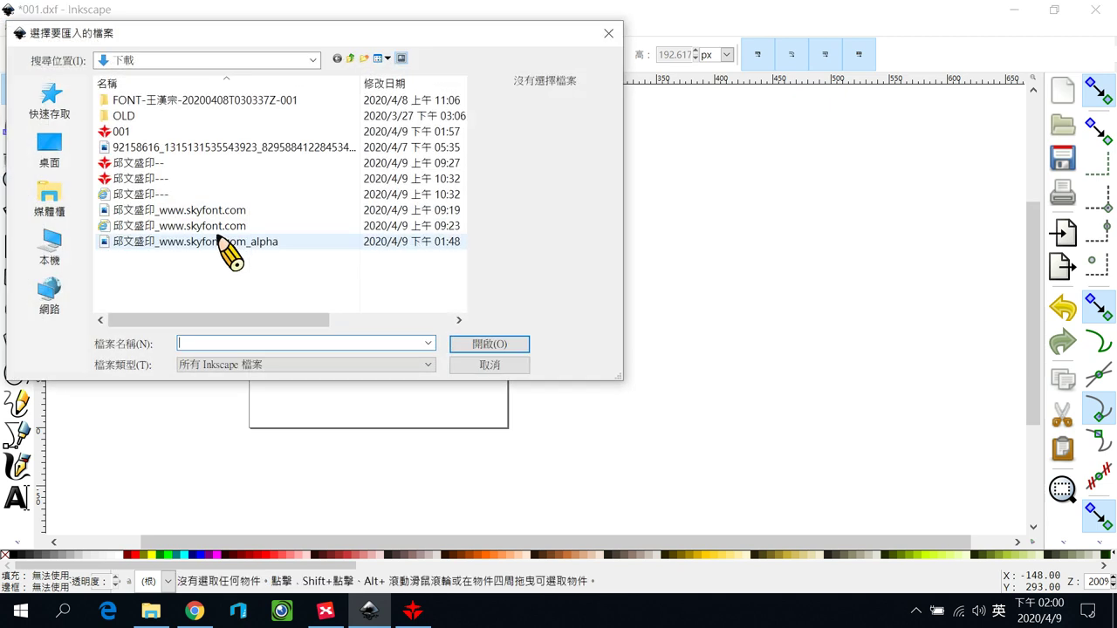
{"action": "left_click", "coordinate": [245, 243]}
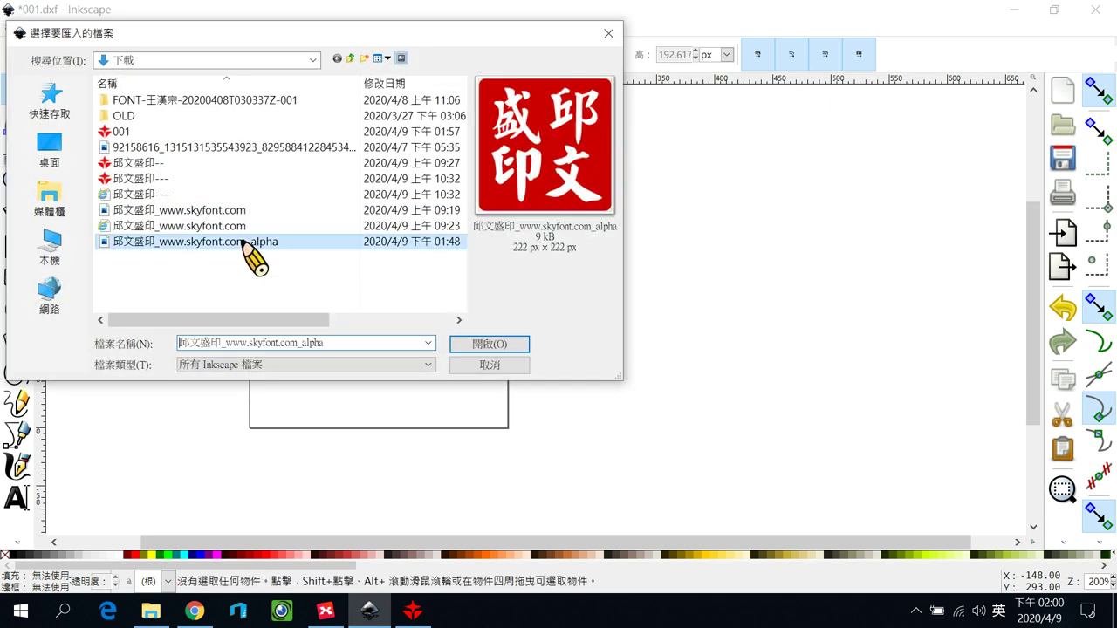
{"action": "left_click", "coordinate": [496, 343]}
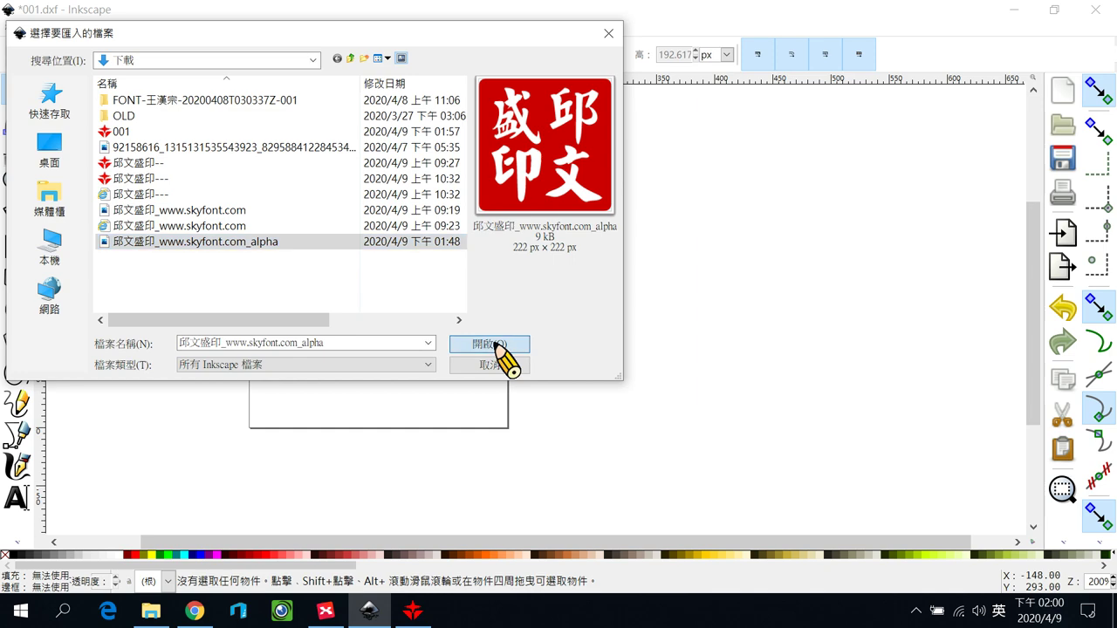
{"action": "left_click", "coordinate": [622, 408]}
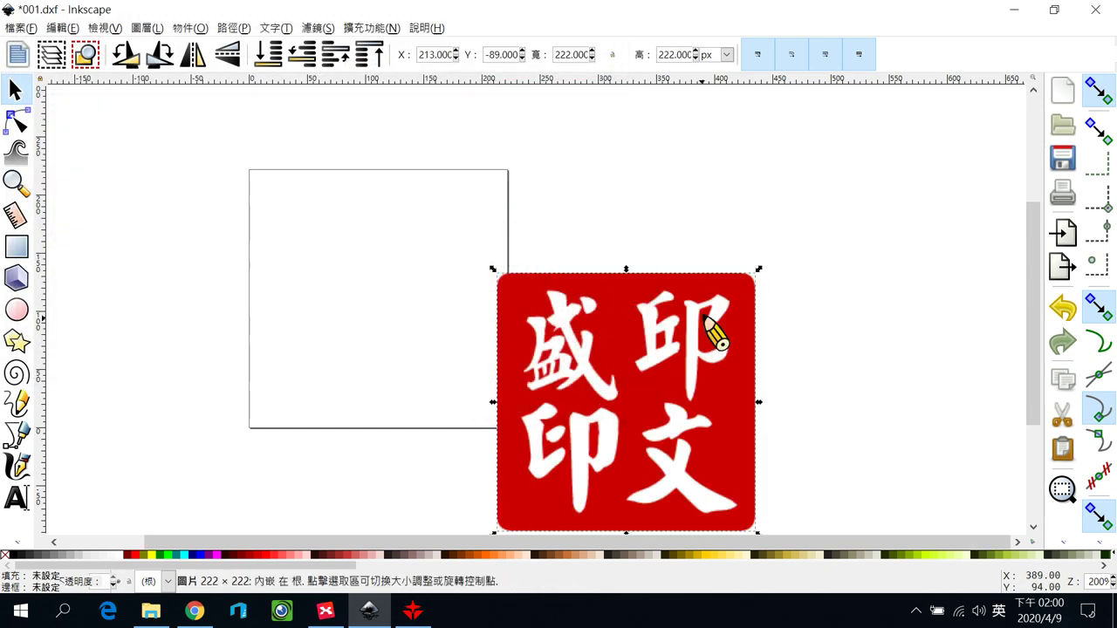
{"action": "left_click_drag", "start_coordinate": [627, 314], "coordinate": [425, 220]}
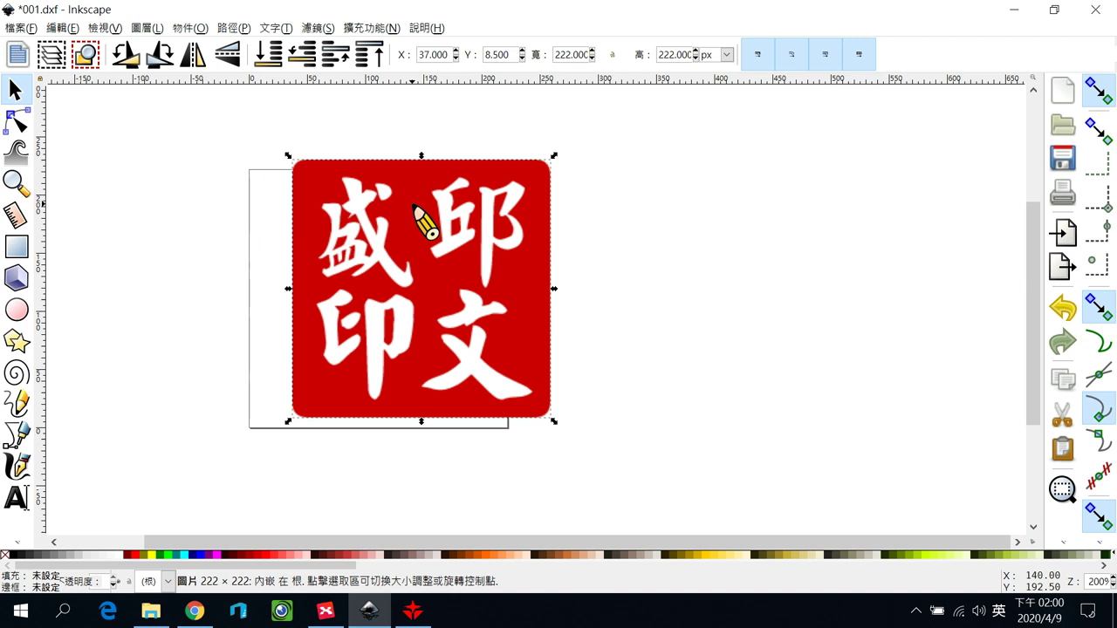
{"action": "left_click", "coordinate": [233, 28]}
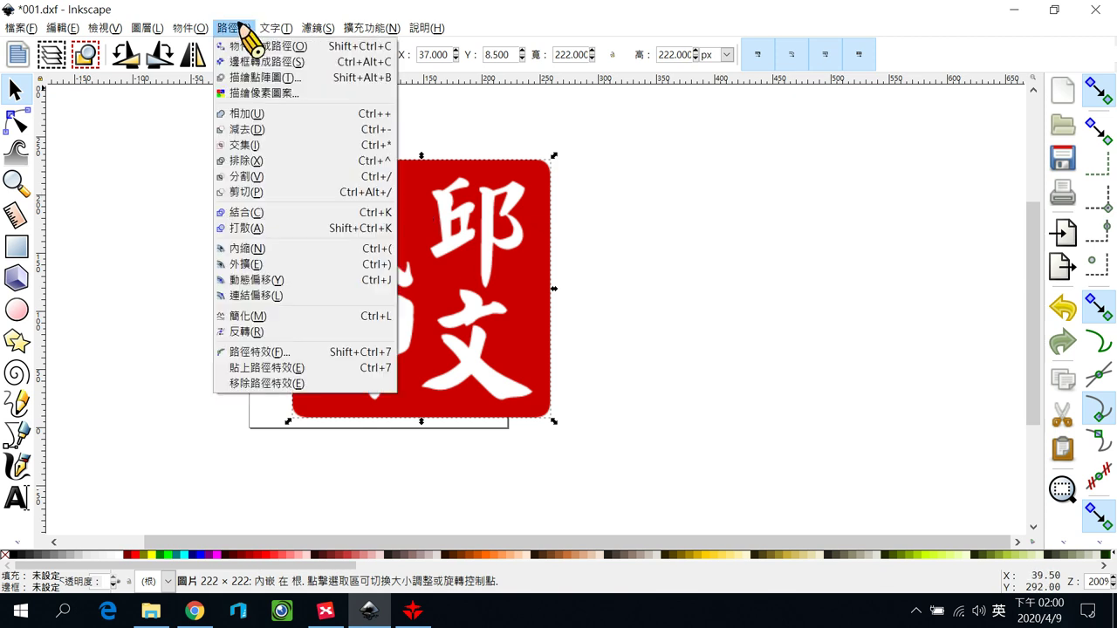
Trace the seal bitmap into a black vector path with Trace Bitmap, leaving inversion off
{"action": "left_click", "coordinate": [329, 80]}
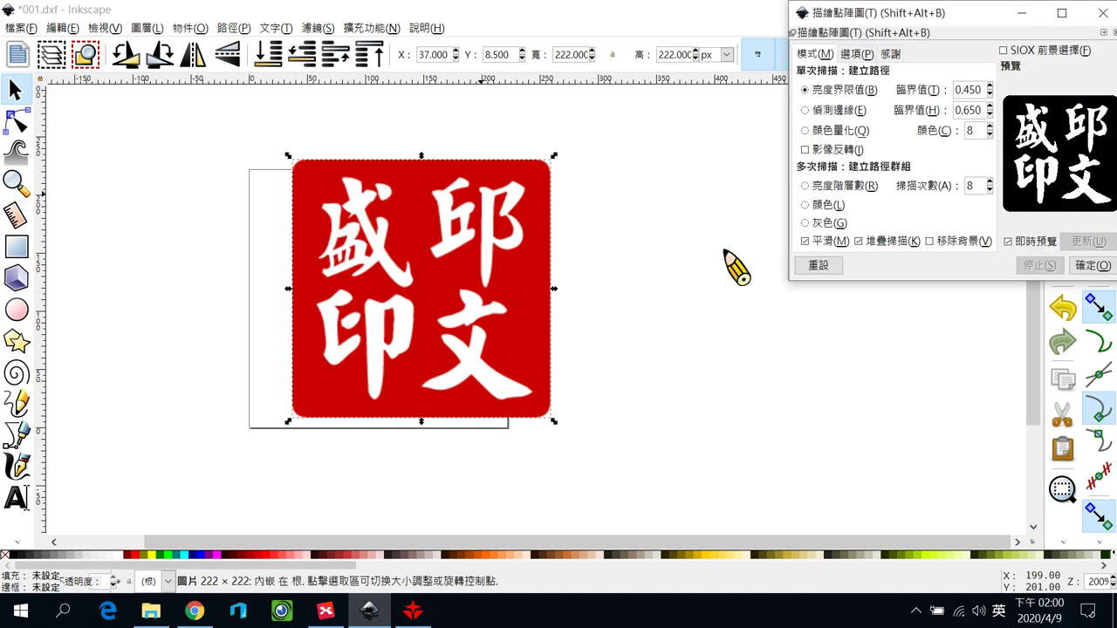
{"action": "left_click_drag", "start_coordinate": [981, 15], "coordinate": [782, 153]}
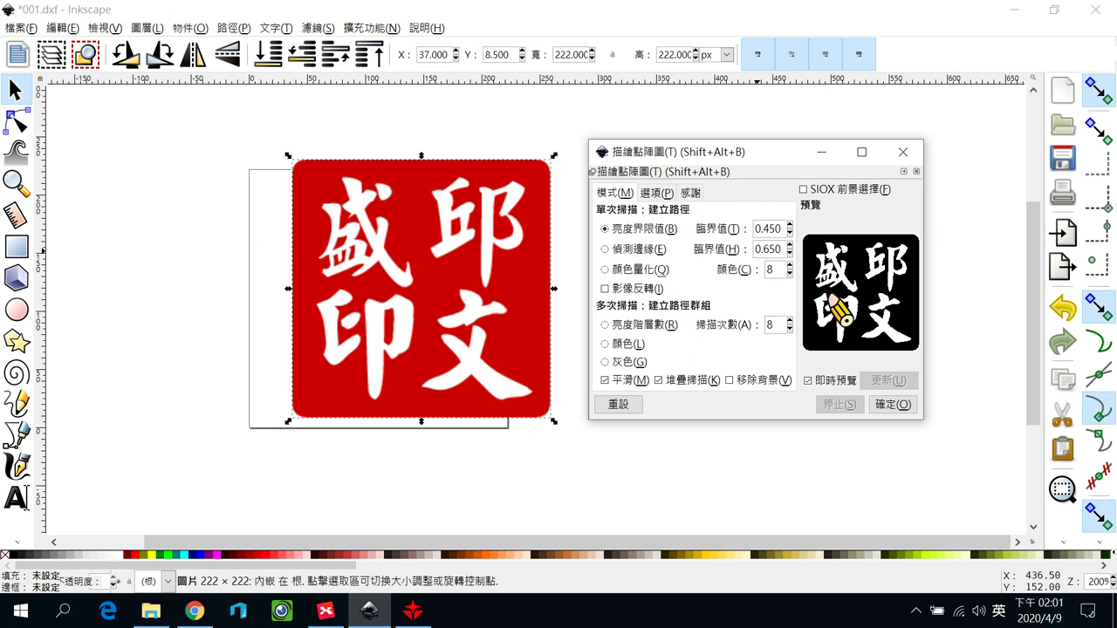
{"action": "left_click", "coordinate": [605, 288]}
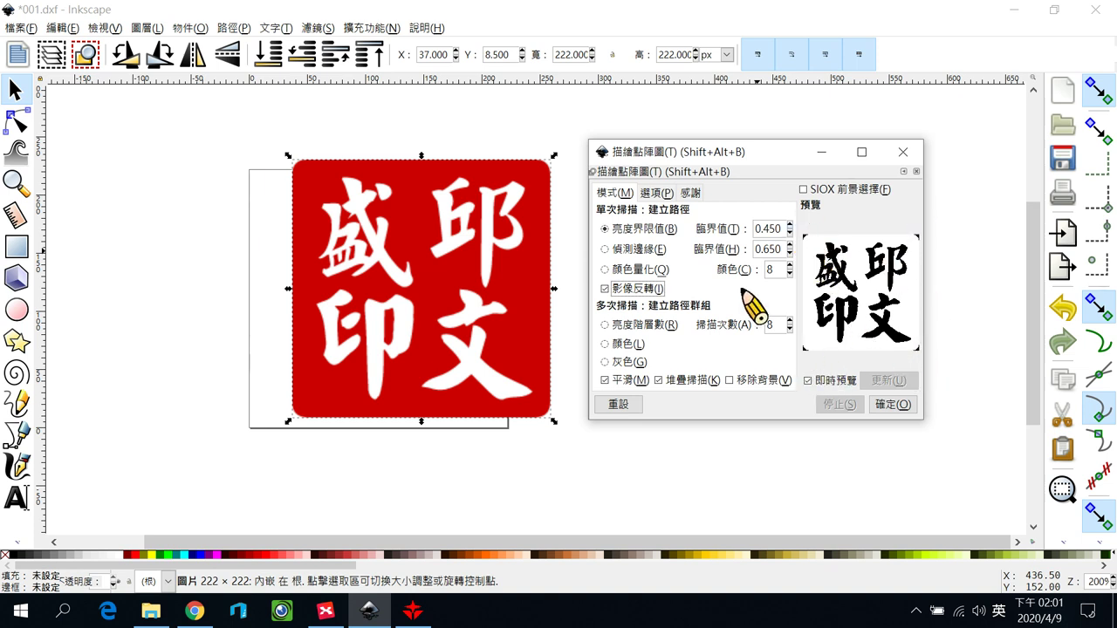
{"action": "left_click", "coordinate": [605, 291]}
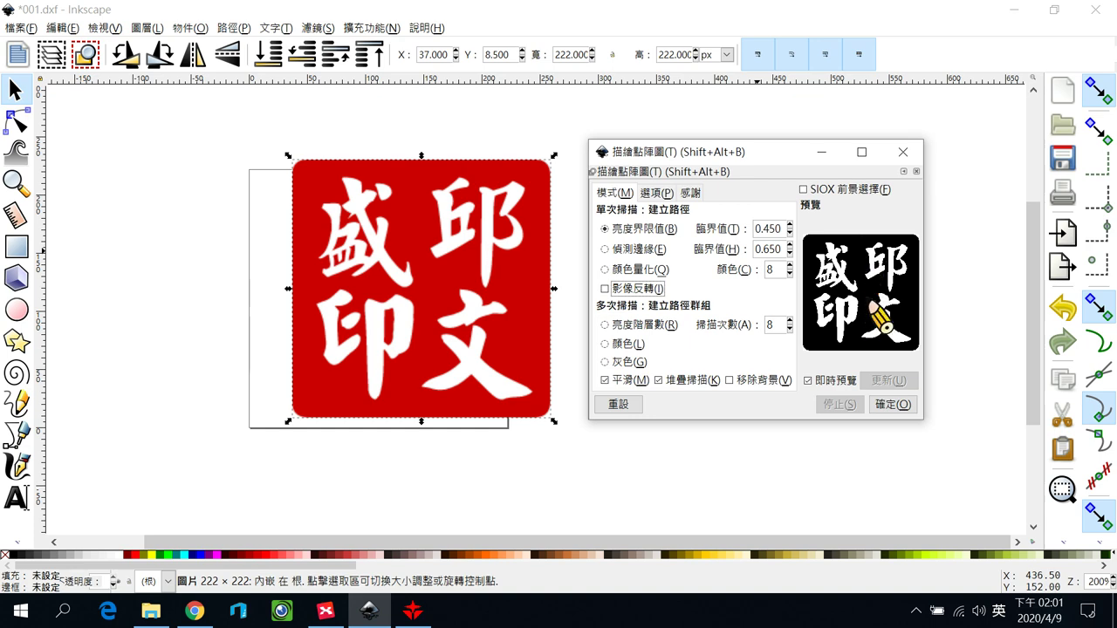
{"action": "left_click", "coordinate": [892, 408]}
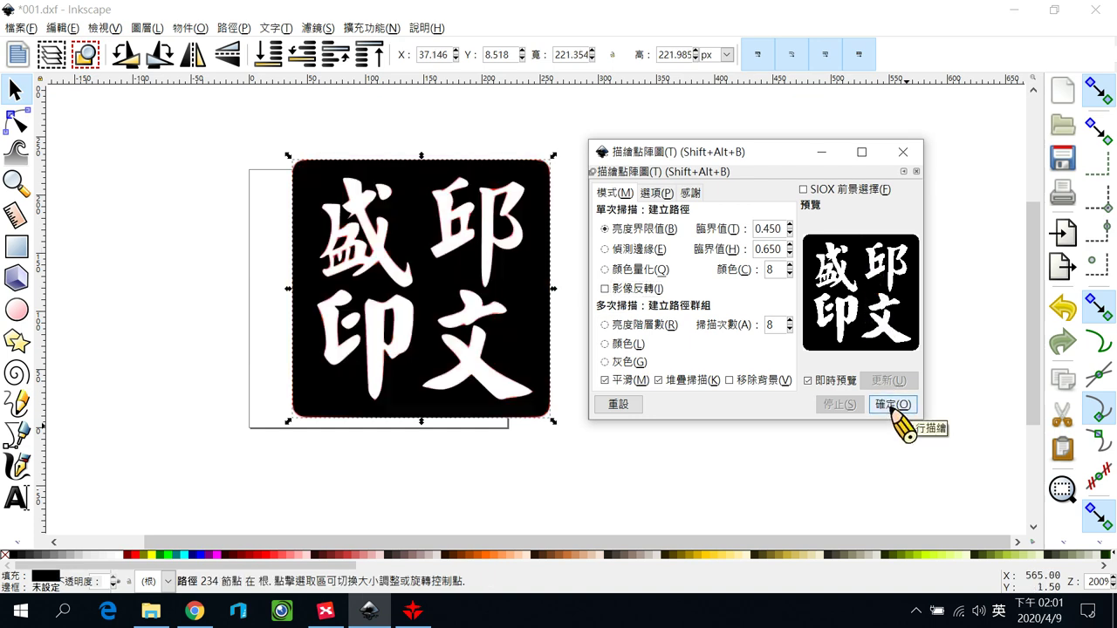
Delete the original red bitmap and position the traced seal path on the page
{"action": "mouse_move", "coordinate": [524, 269]}
{"action": "left_mouse_down"}
{"action": "mouse_move", "coordinate": [417, 289]}
{"action": "mouse_move", "coordinate": [411, 302]}
{"action": "left_mouse_up"}
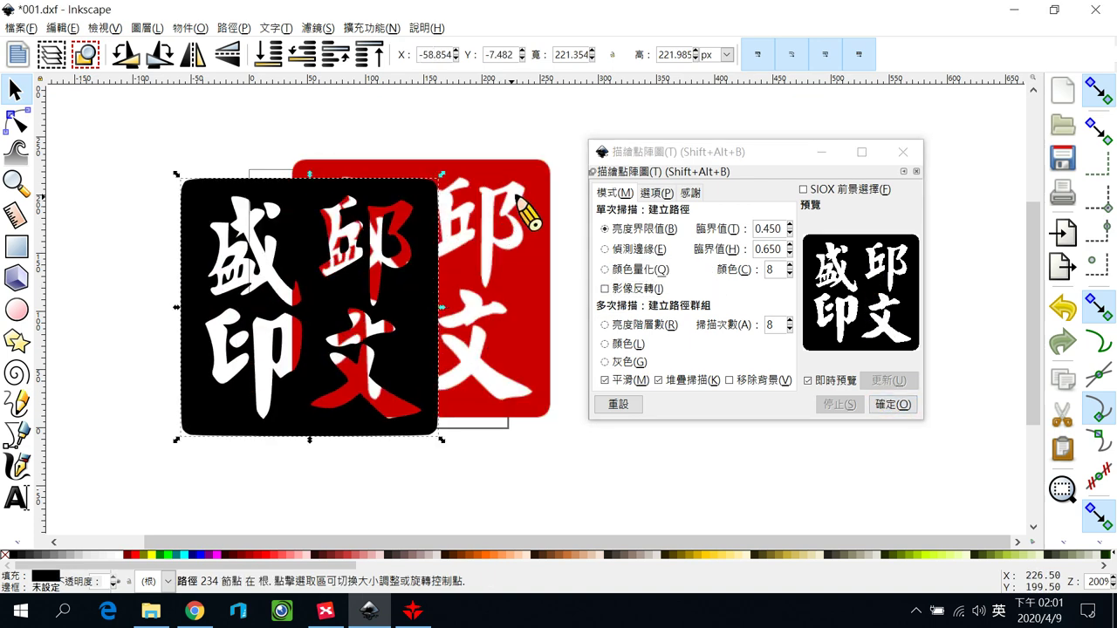
{"action": "left_click", "coordinate": [540, 196]}
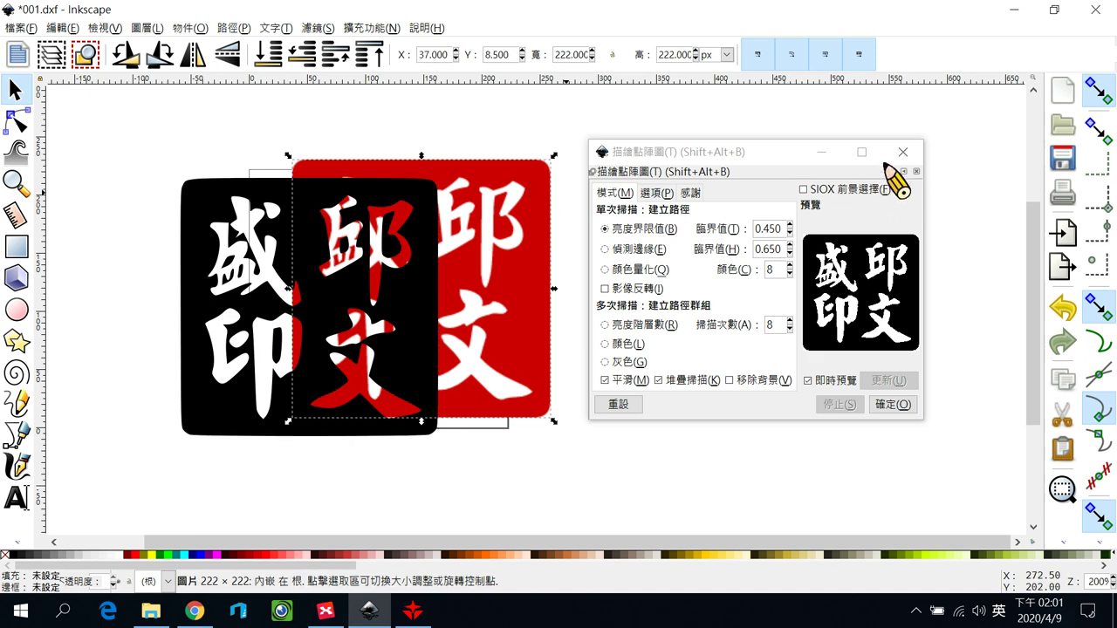
{"action": "key", "text": "Delete"}
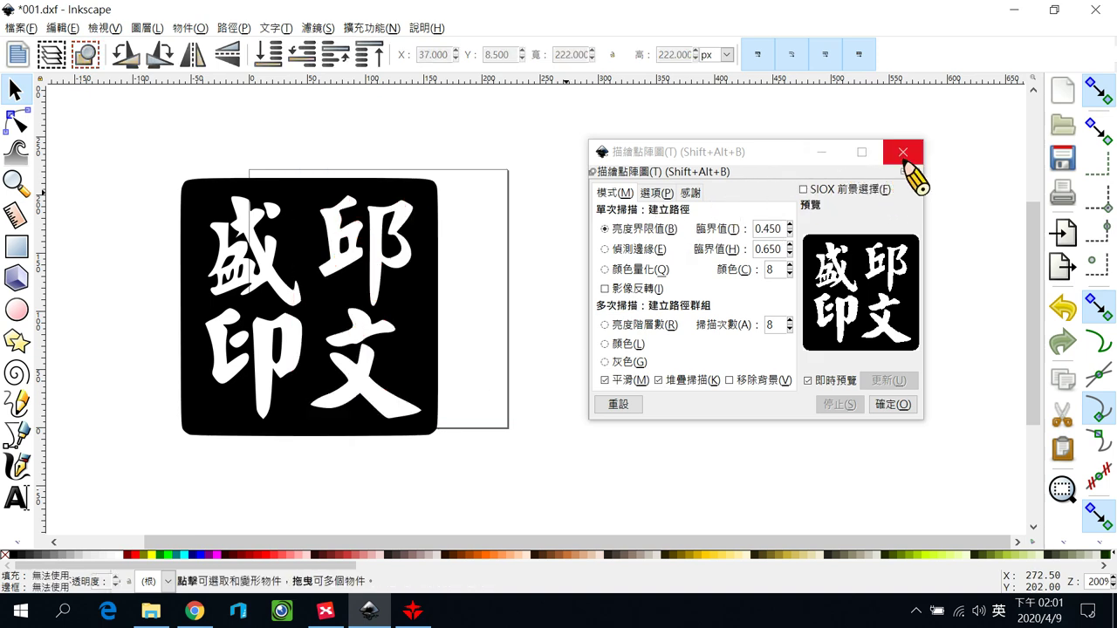
{"action": "left_click", "coordinate": [904, 152]}
{"action": "left_click_drag", "start_coordinate": [416, 214], "coordinate": [490, 206]}
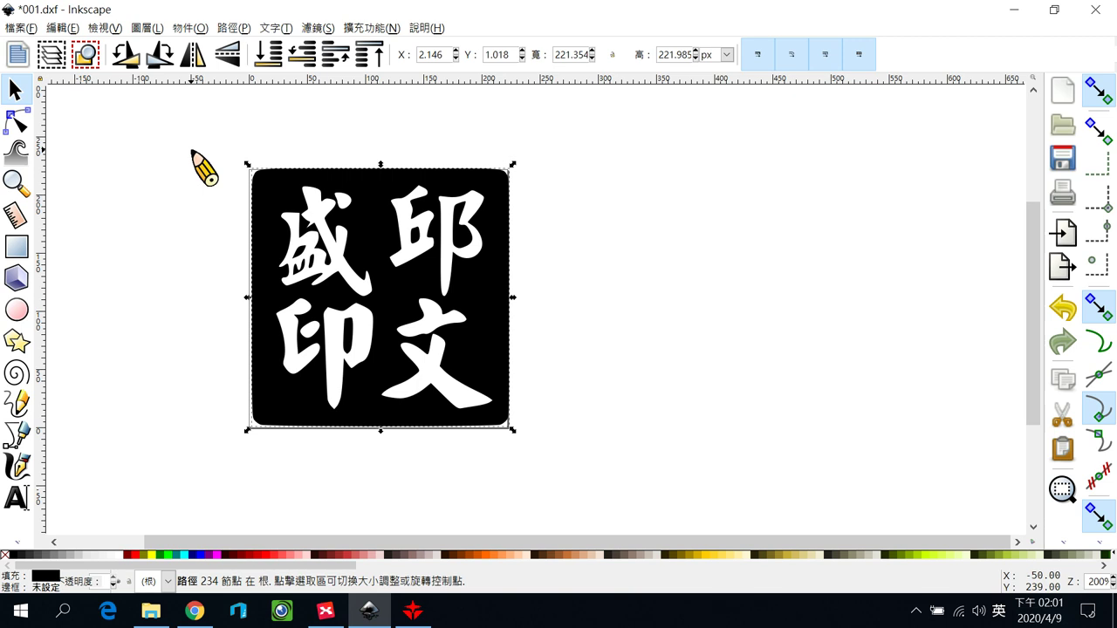
Save the drawing as 001 in AutoCAD DXF R14 format, overwriting the existing Downloads file
{"action": "left_click", "coordinate": [26, 29]}
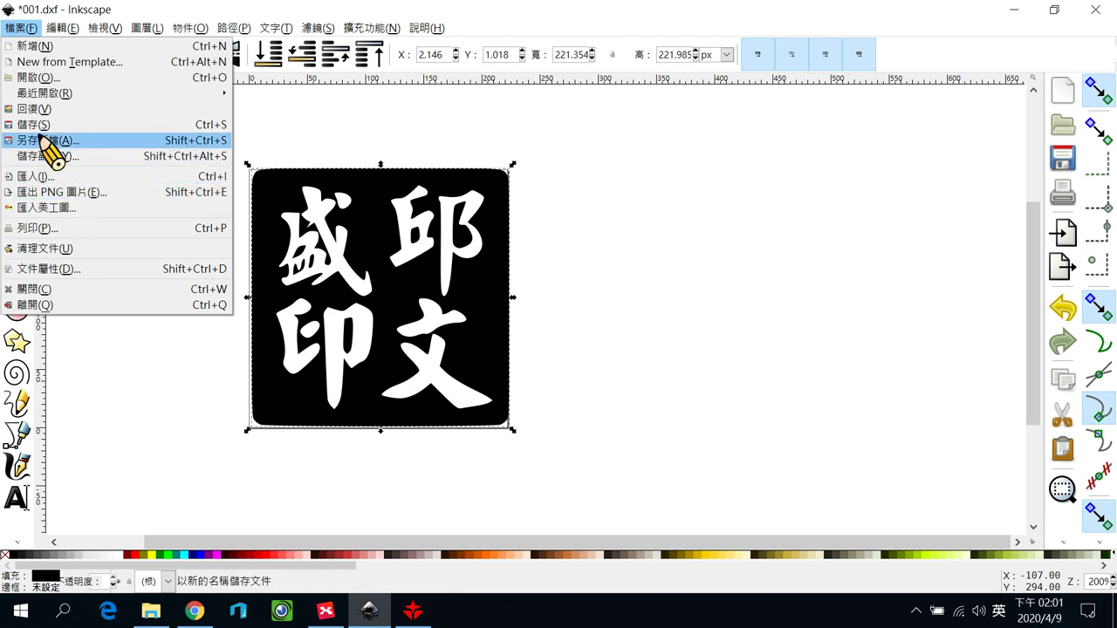
{"action": "left_click", "coordinate": [83, 145]}
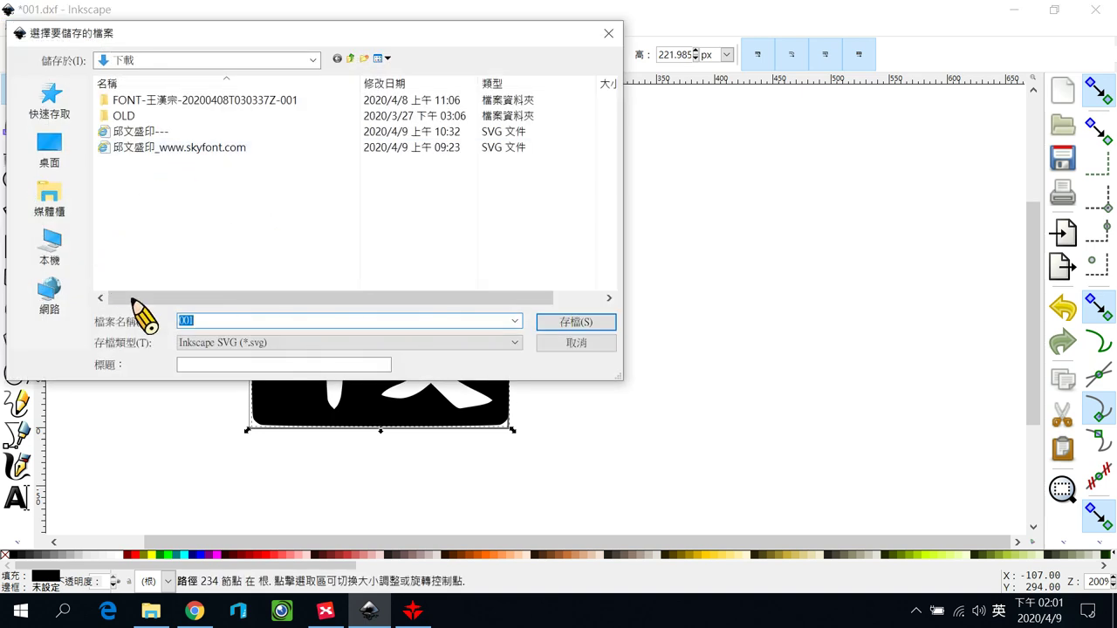
{"action": "left_click", "coordinate": [219, 343]}
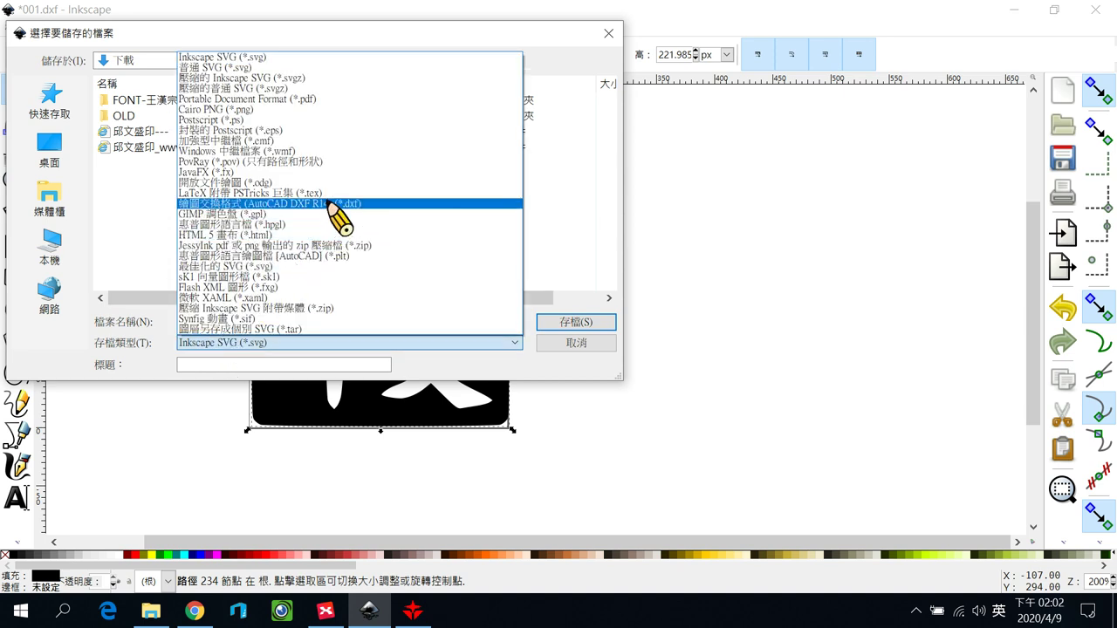
{"action": "left_click", "coordinate": [327, 204]}
{"action": "left_click", "coordinate": [221, 320]}
{"action": "double_click", "coordinate": [221, 321]}
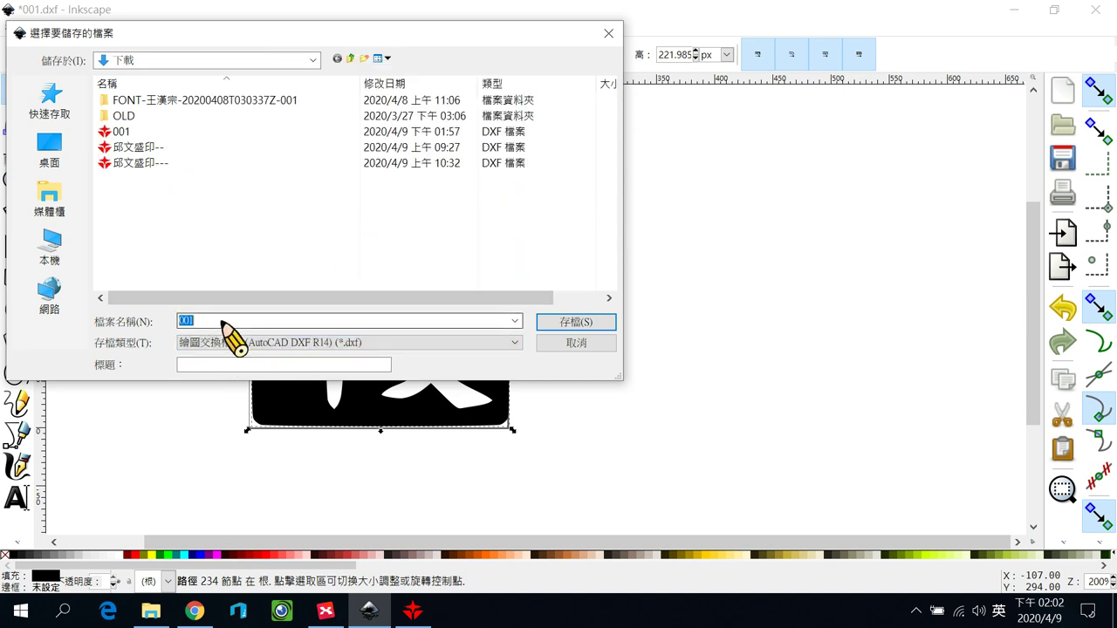
{"action": "left_click", "coordinate": [564, 321]}
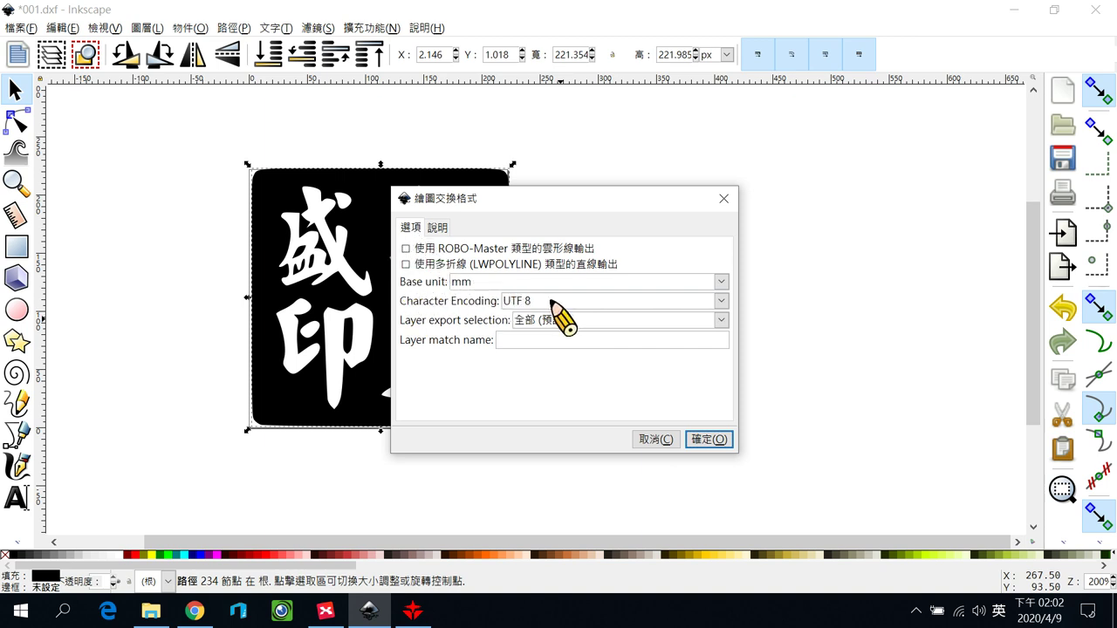
{"action": "left_click", "coordinate": [708, 439]}
{"action": "left_click", "coordinate": [711, 367]}
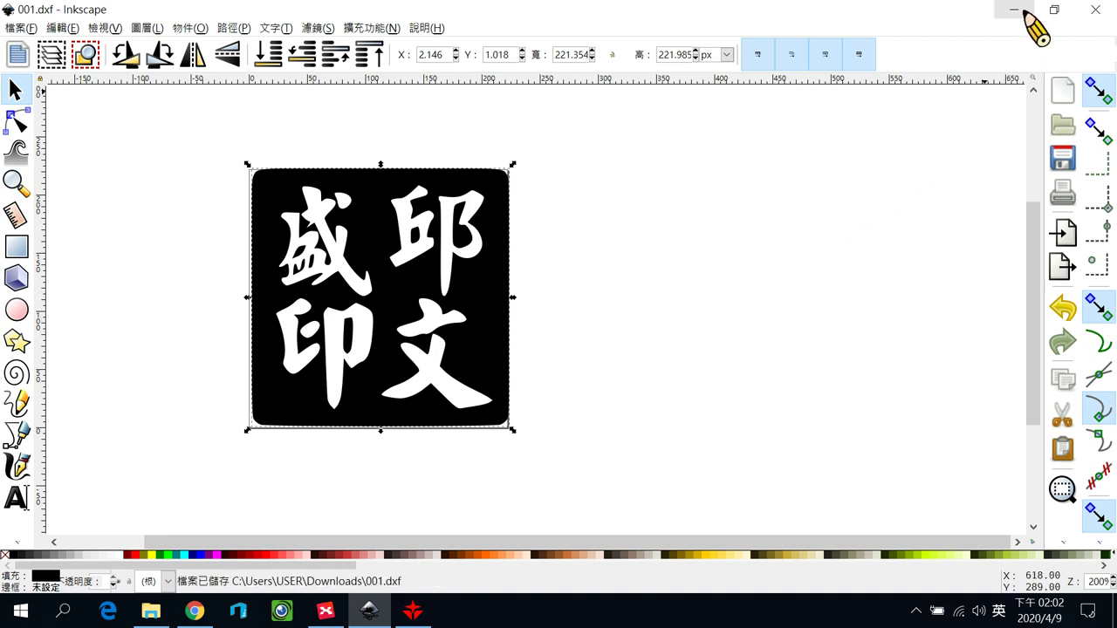
{"action": "left_click", "coordinate": [1015, 10]}
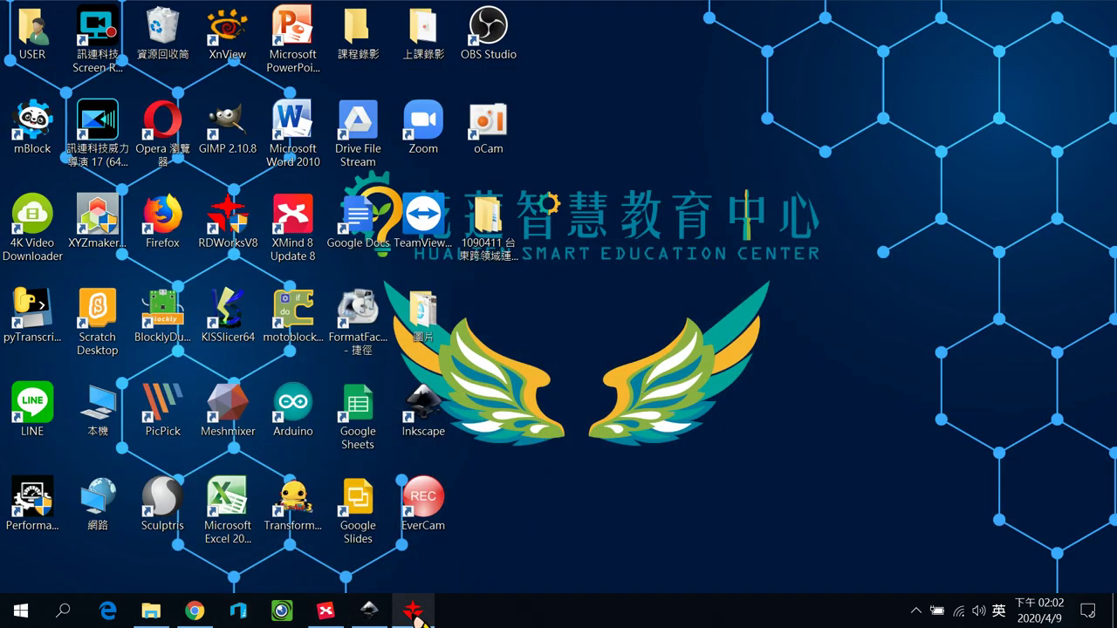
{"action": "left_click", "coordinate": [369, 611]}
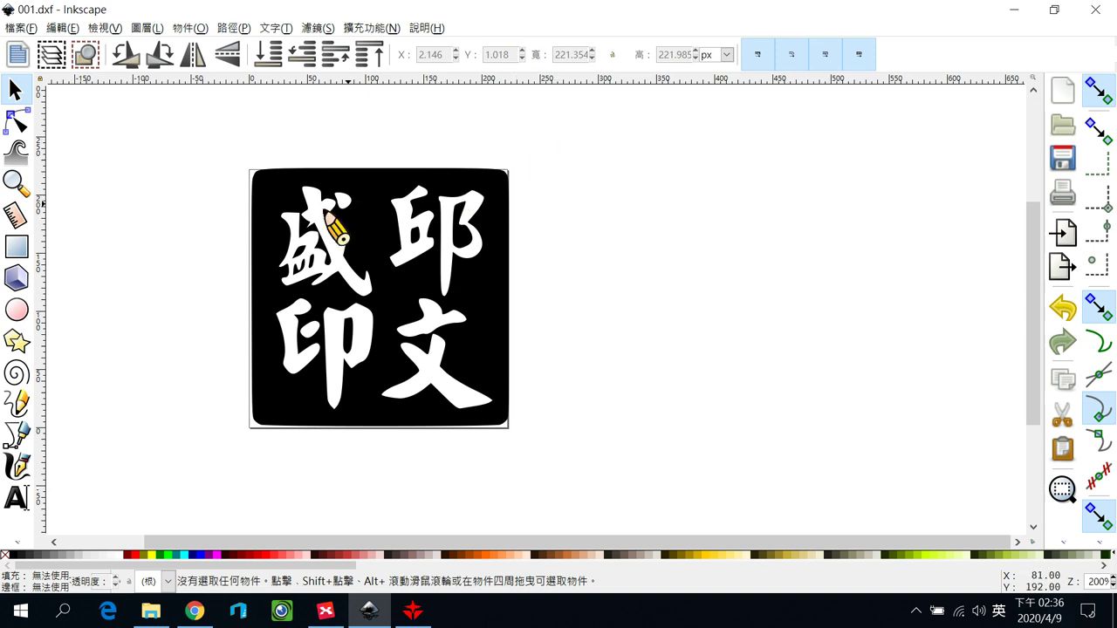
Select the traced seal path, zoom in, and switch to the Node tool to expose its nodes
{"action": "left_click", "coordinate": [316, 218]}
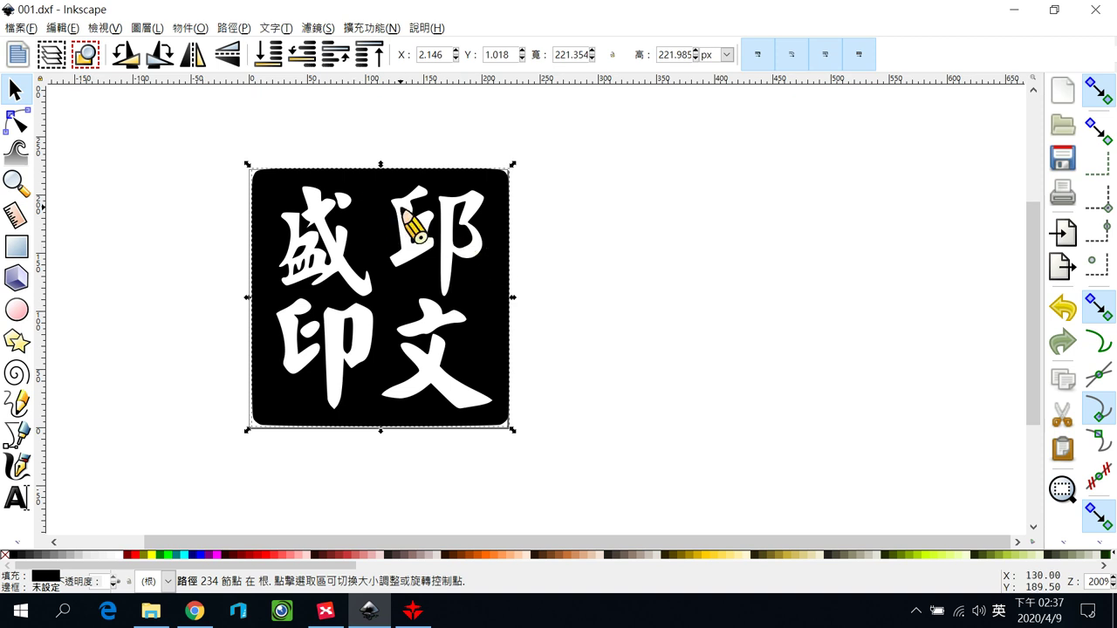
{"action": "scroll", "coordinate": [321, 225], "scroll_direction": "up", "scroll_amount": 1}
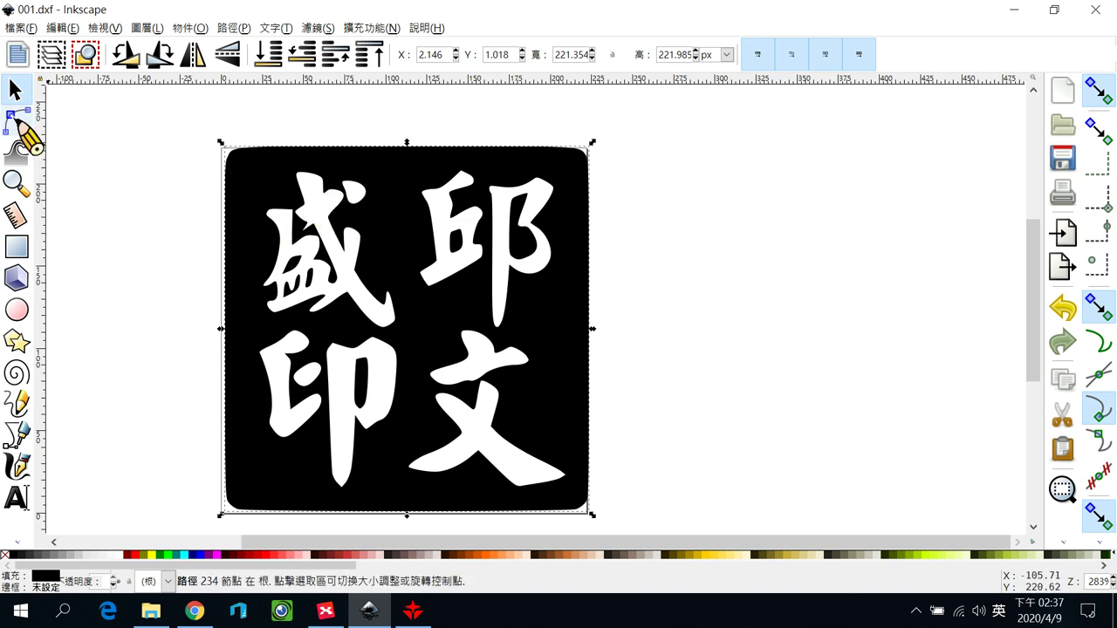
{"action": "left_click", "coordinate": [17, 122]}
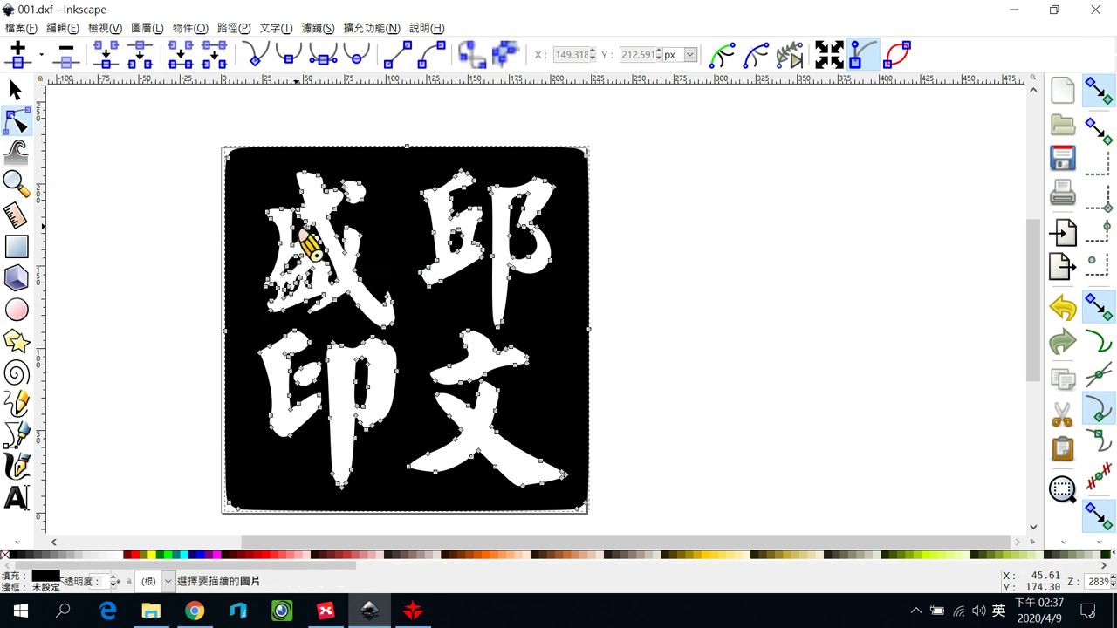
Reshape the 邱 stroke end and smooth the tip and top curves of the 盛 stroke
{"action": "scroll", "coordinate": [294, 242], "scroll_direction": "up", "scroll_amount": 1, "text": "ctrl"}
{"action": "scroll", "coordinate": [356, 301], "scroll_direction": "up", "scroll_amount": 2, "text": "ctrl"}
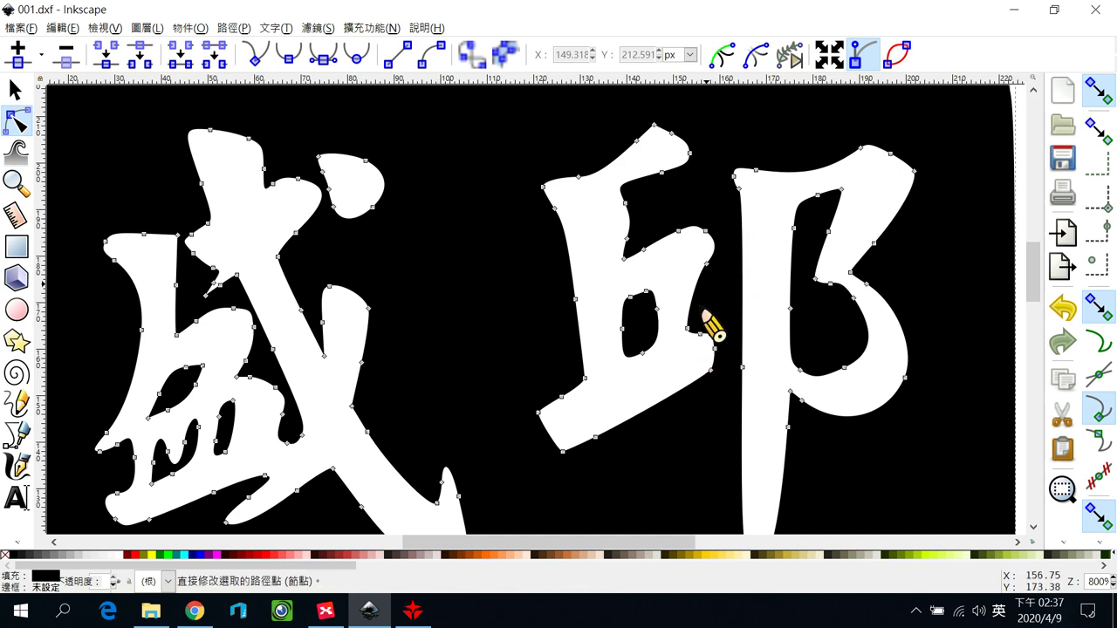
{"action": "left_click_drag", "start_coordinate": [539, 413], "coordinate": [501, 428]}
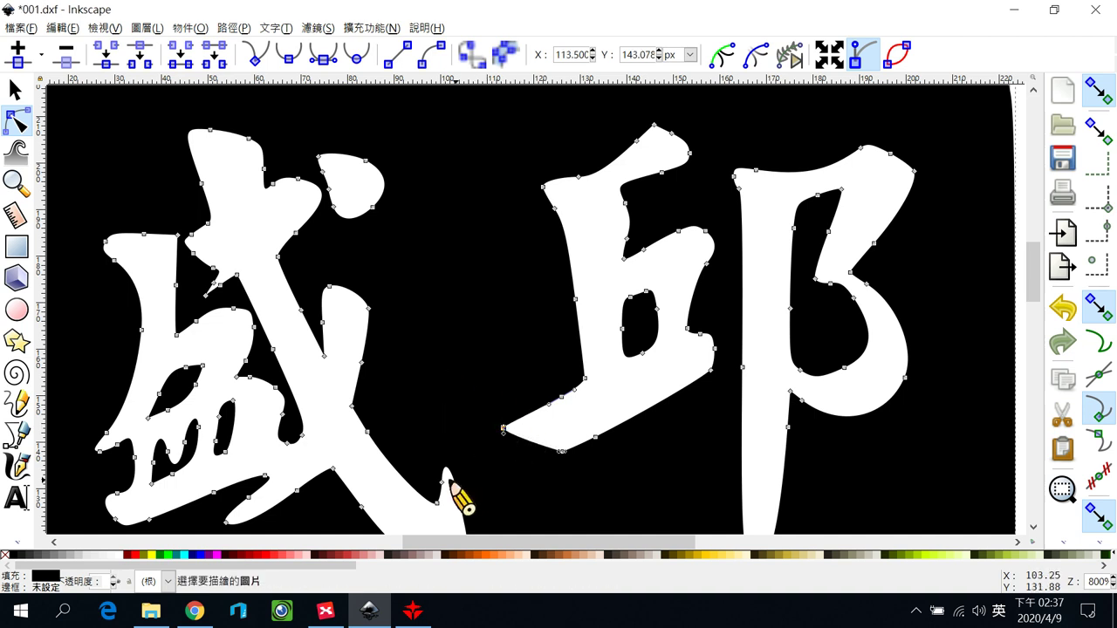
{"action": "left_click", "coordinate": [443, 481]}
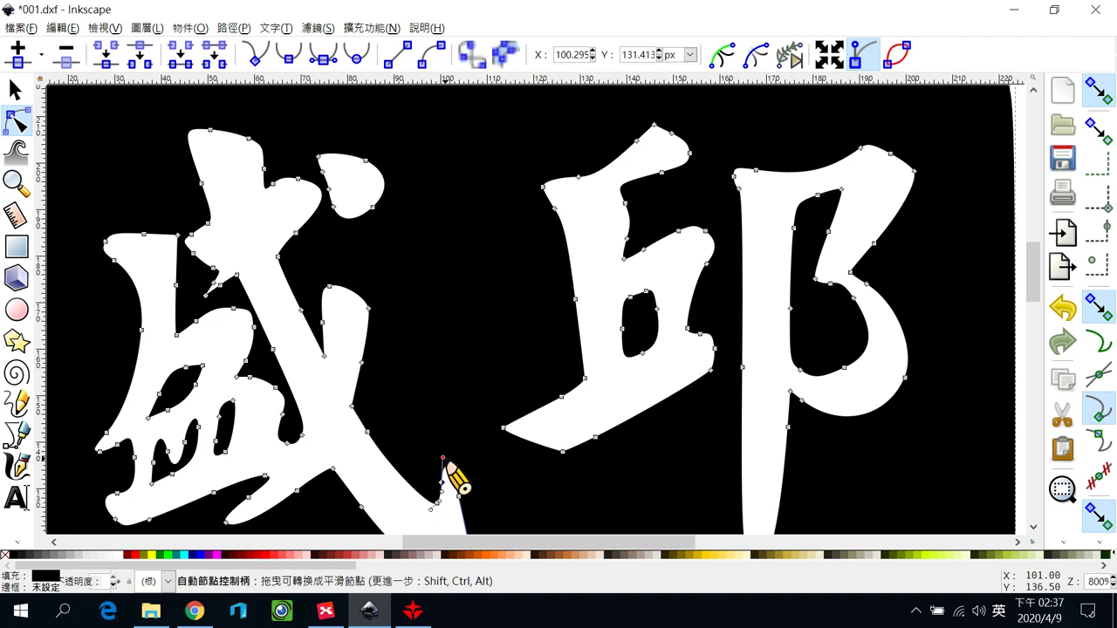
{"action": "left_click_drag", "start_coordinate": [452, 448], "coordinate": [441, 394]}
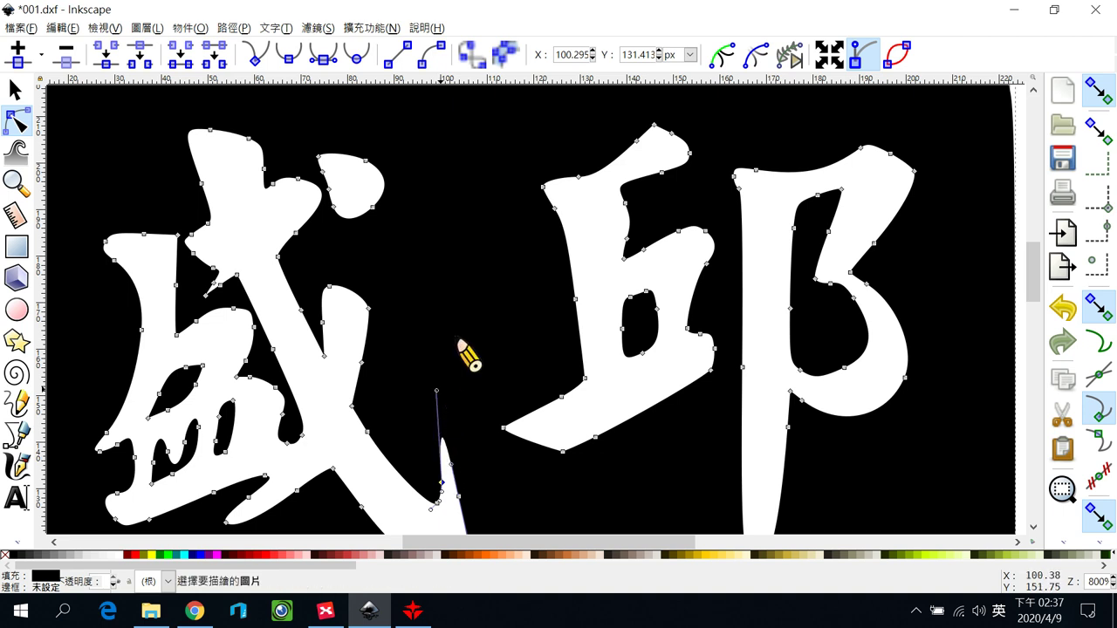
{"action": "left_click", "coordinate": [331, 289]}
{"action": "left_click_drag", "start_coordinate": [331, 289], "coordinate": [339, 260]}
{"action": "left_click", "coordinate": [338, 260]}
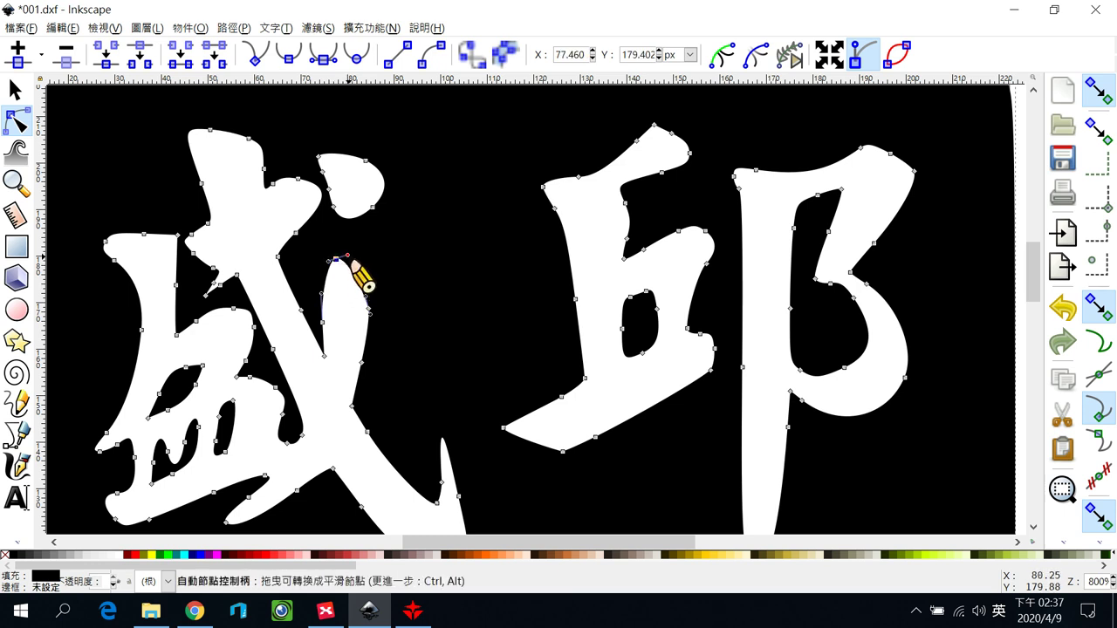
{"action": "left_click_drag", "start_coordinate": [354, 258], "coordinate": [370, 254]}
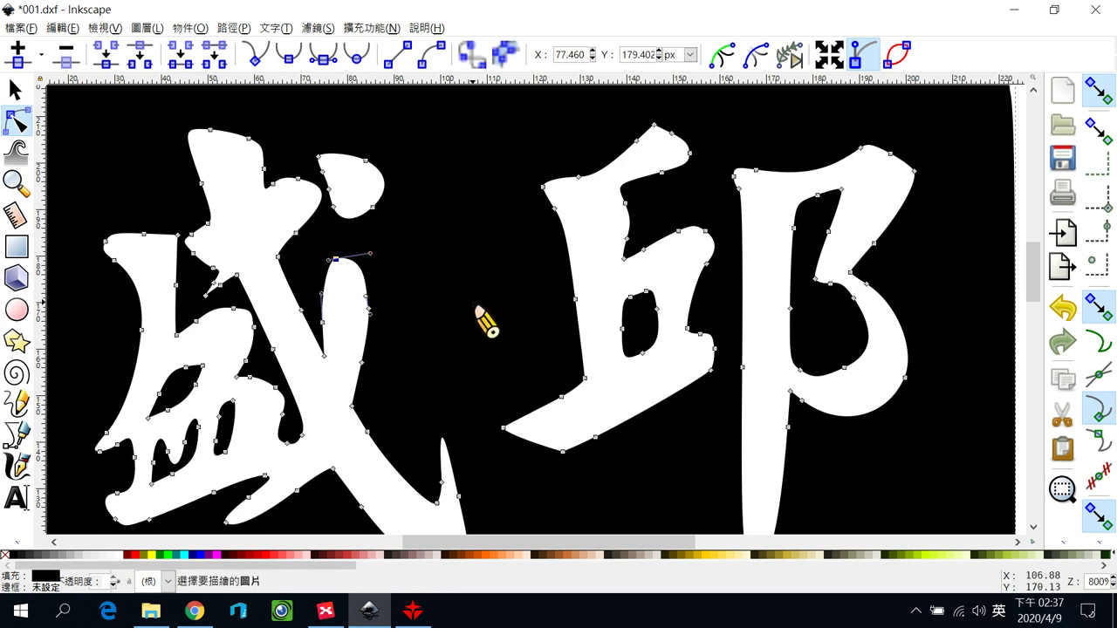
Smooth the tips of 文's bottom and upper strokes and widen 印's top-left stroke
{"action": "left_click_drag", "start_coordinate": [1034, 271], "coordinate": [1041, 328]}
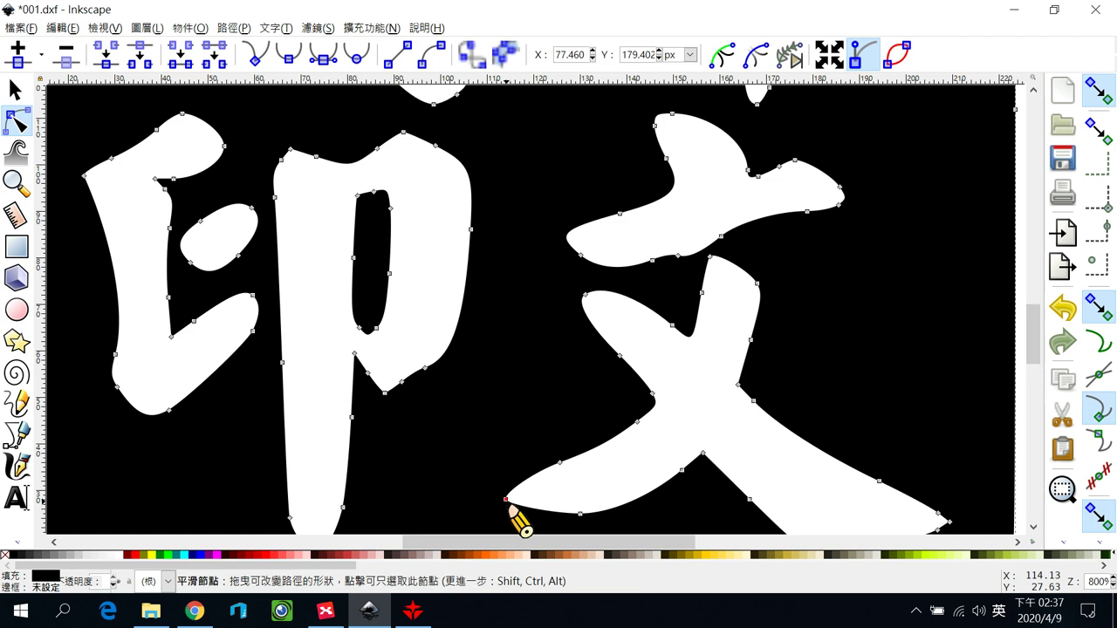
{"action": "left_click_drag", "start_coordinate": [506, 499], "coordinate": [500, 478]}
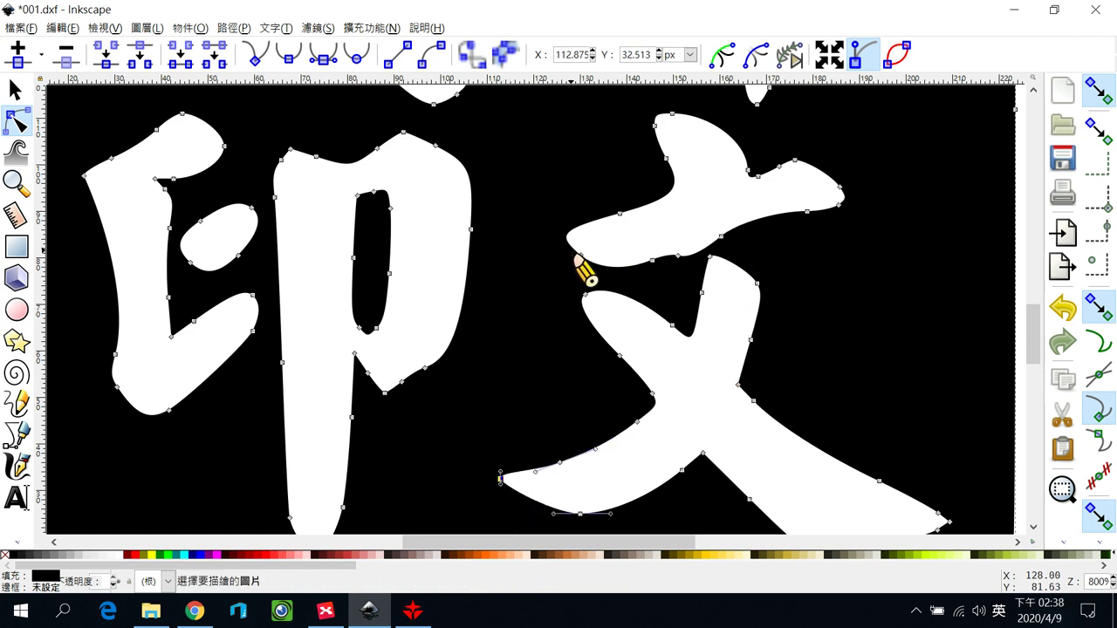
{"action": "left_click_drag", "start_coordinate": [586, 262], "coordinate": [567, 275]}
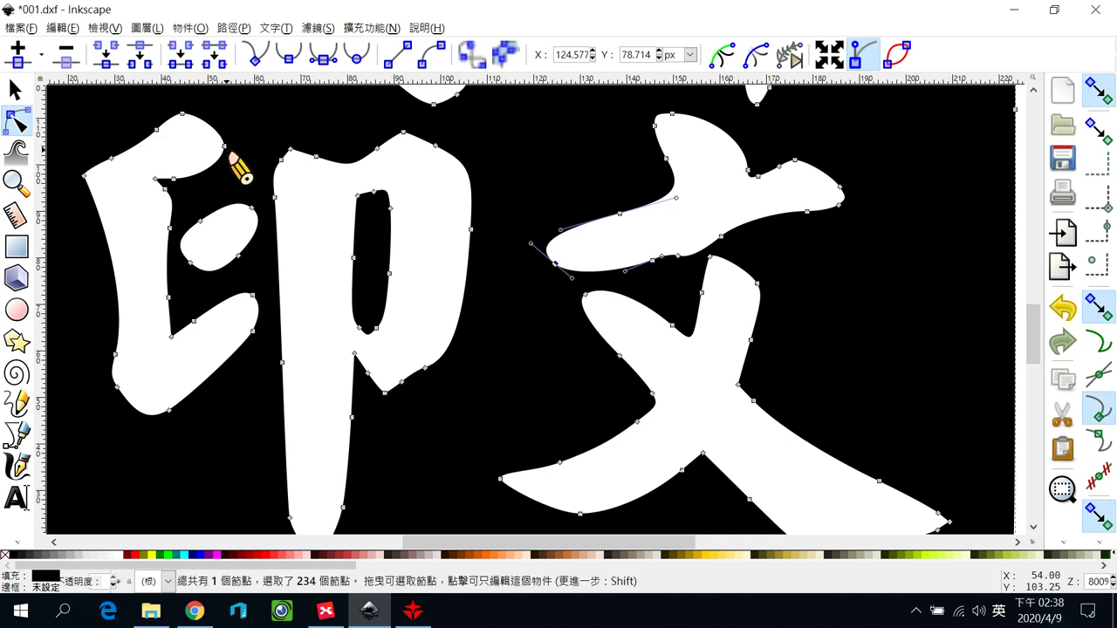
{"action": "left_click_drag", "start_coordinate": [226, 147], "coordinate": [252, 138]}
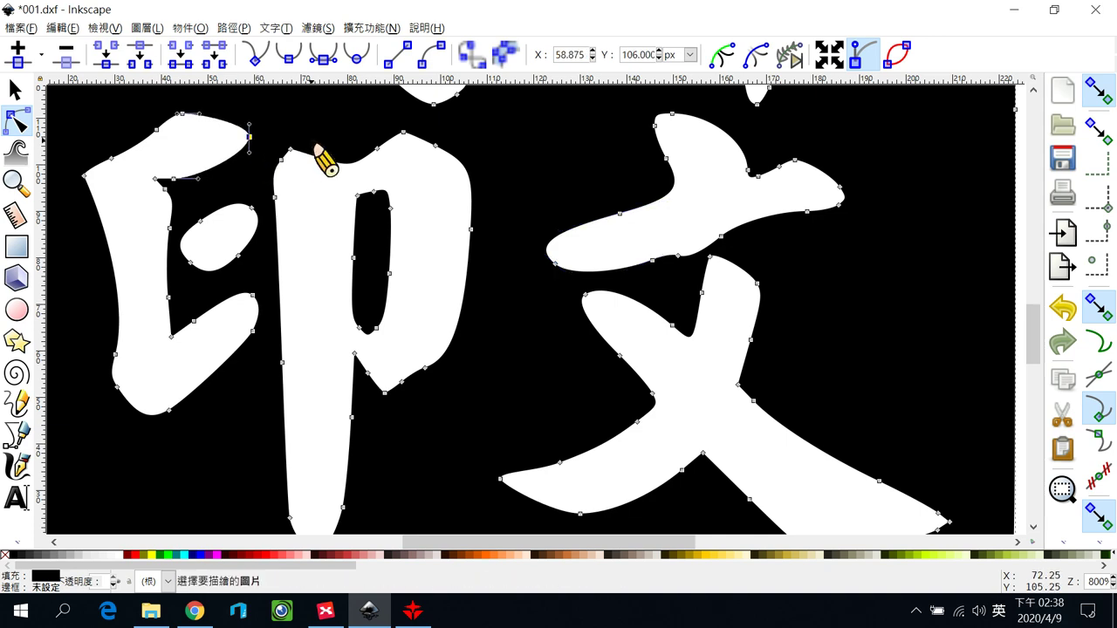
Save the reshaped seal to 001.dxf, accepting the DXF options with mm base unit
{"action": "scroll", "coordinate": [521, 267], "scroll_direction": "down", "scroll_amount": 4}
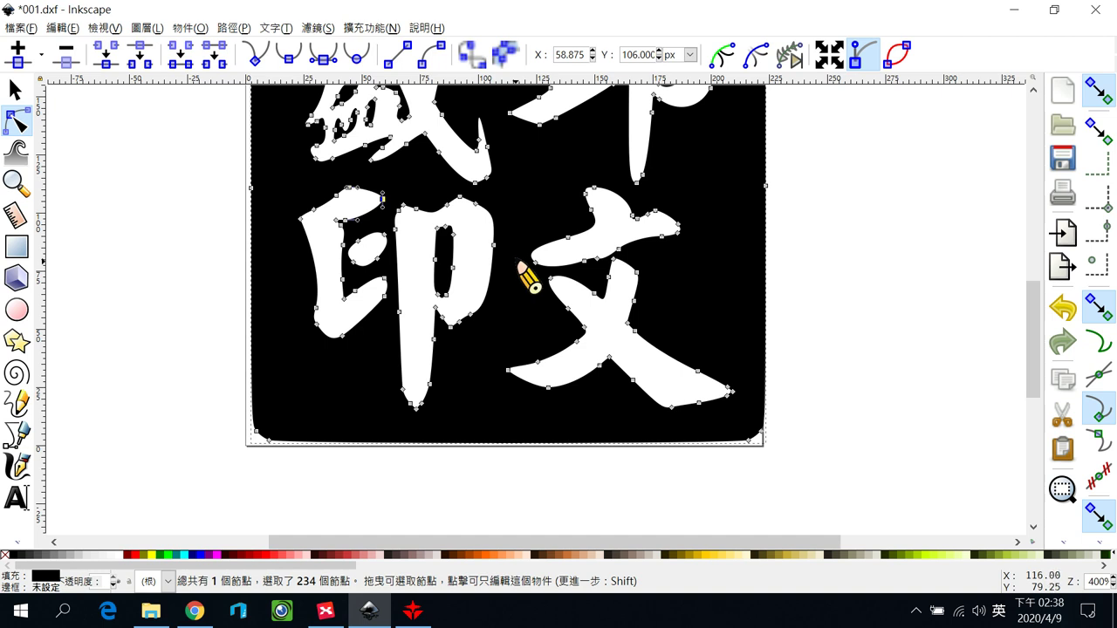
{"action": "scroll", "coordinate": [523, 220], "scroll_direction": "up", "scroll_amount": 1}
{"action": "scroll", "coordinate": [531, 259], "scroll_direction": "up", "scroll_amount": 1}
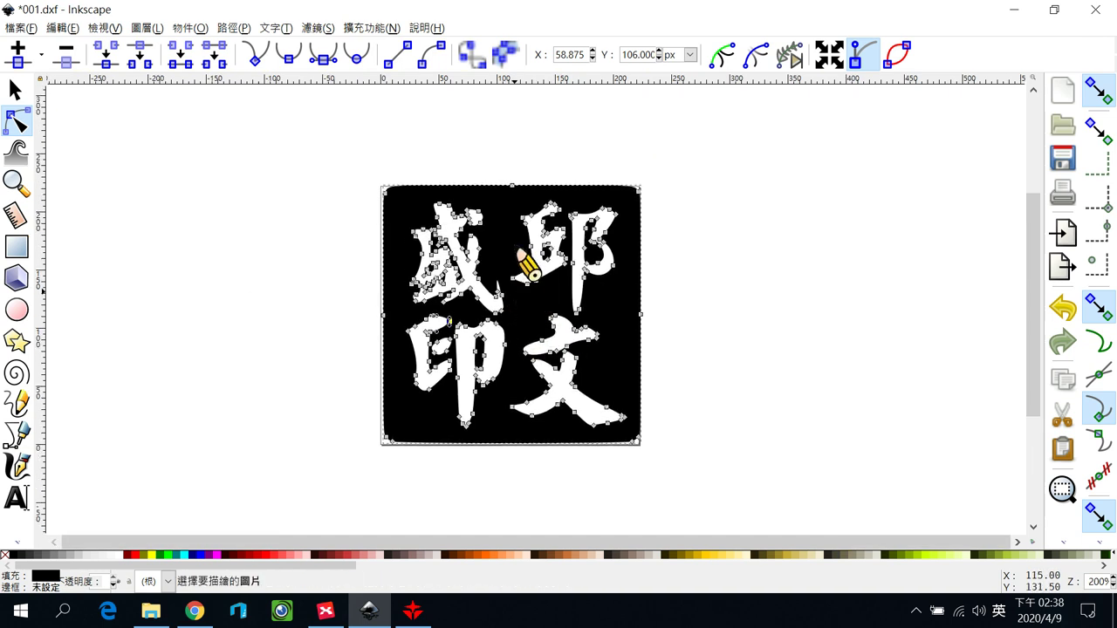
{"action": "scroll", "coordinate": [534, 323], "scroll_direction": "up", "scroll_amount": 1}
{"action": "scroll", "coordinate": [536, 318], "scroll_direction": "down", "scroll_amount": 1}
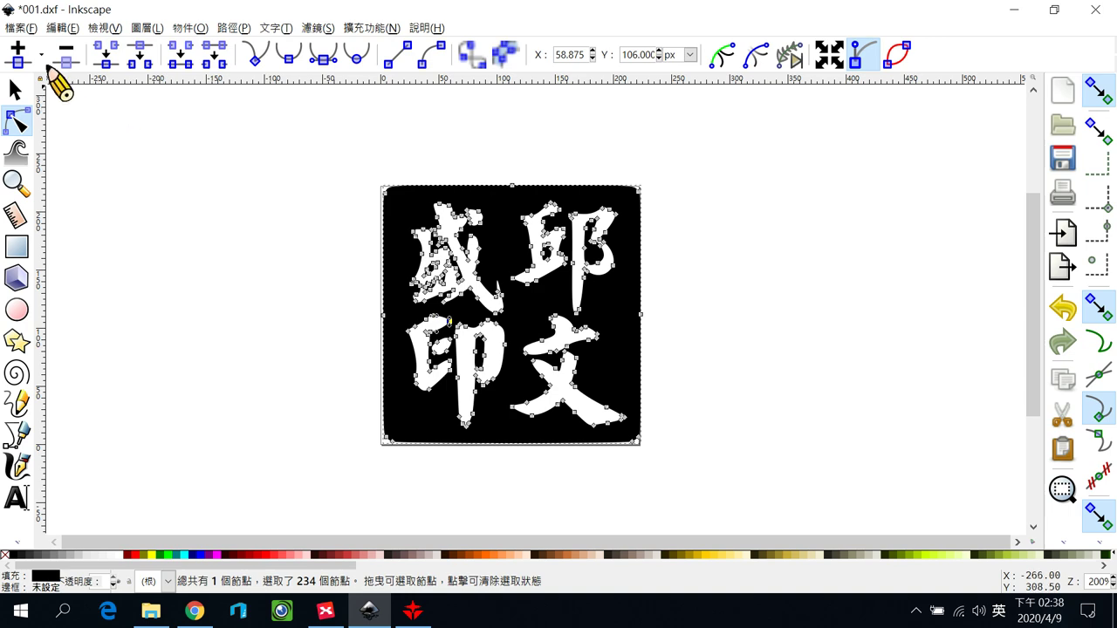
{"action": "left_click", "coordinate": [21, 27]}
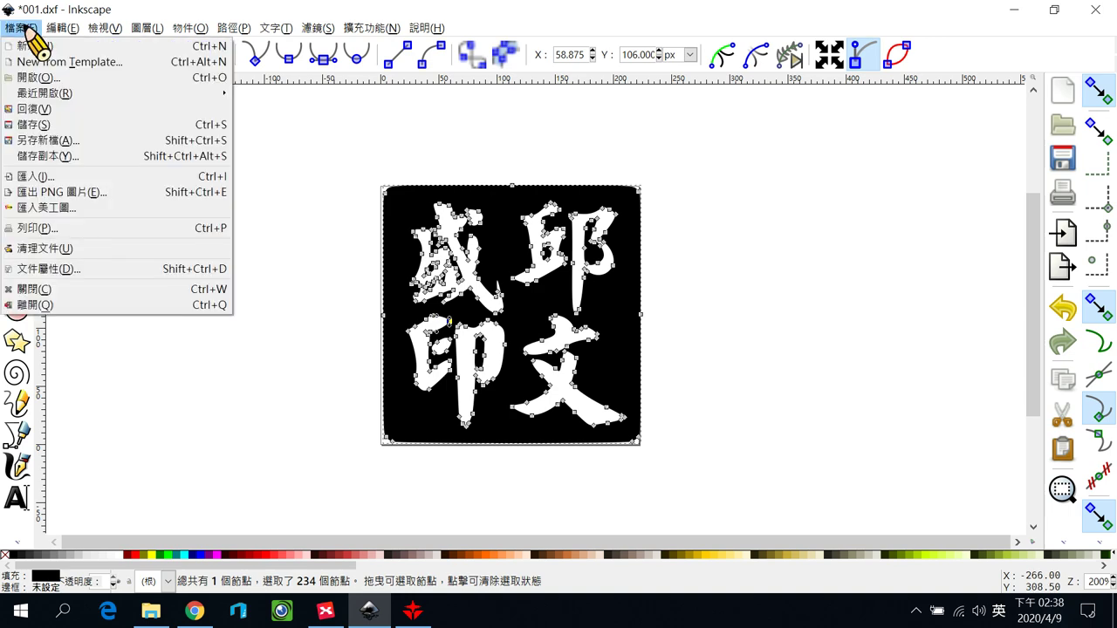
{"action": "left_click", "coordinate": [35, 125]}
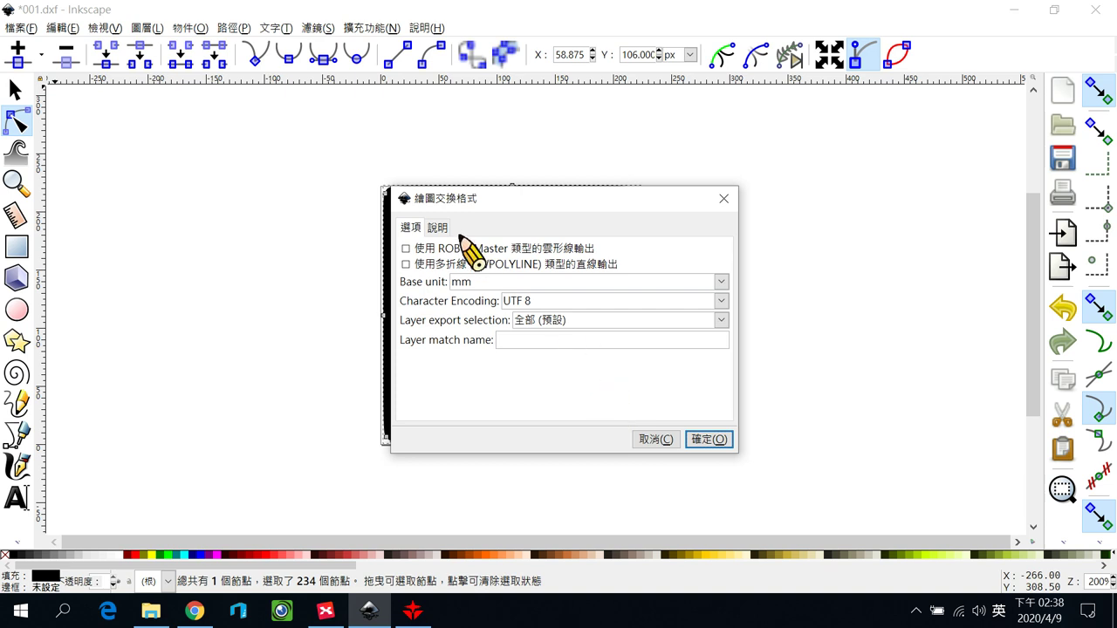
{"action": "left_click", "coordinate": [703, 440]}
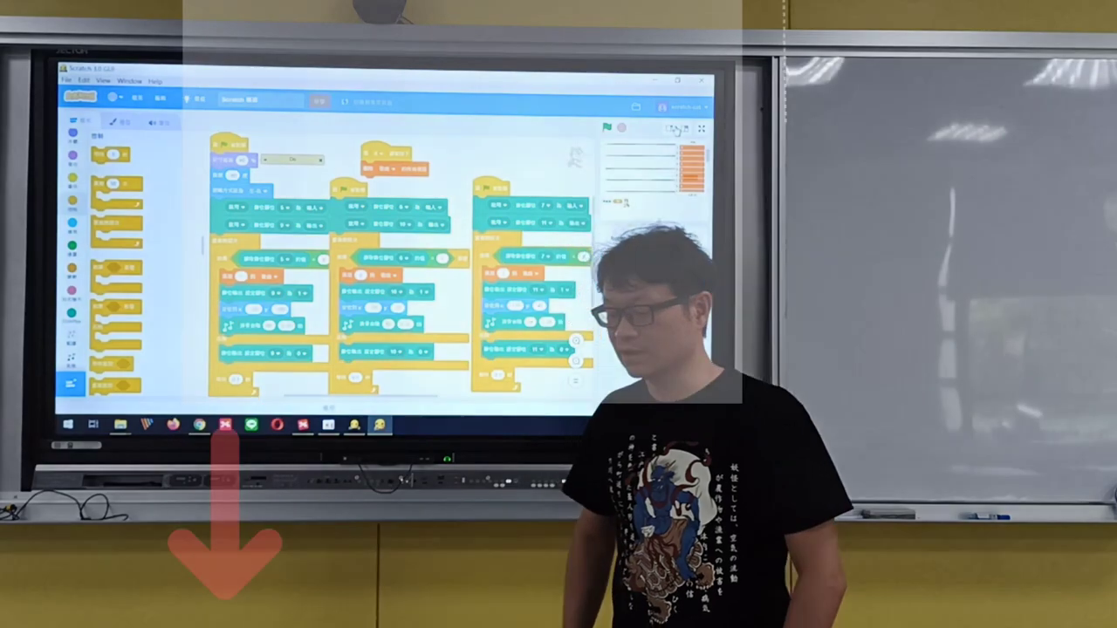